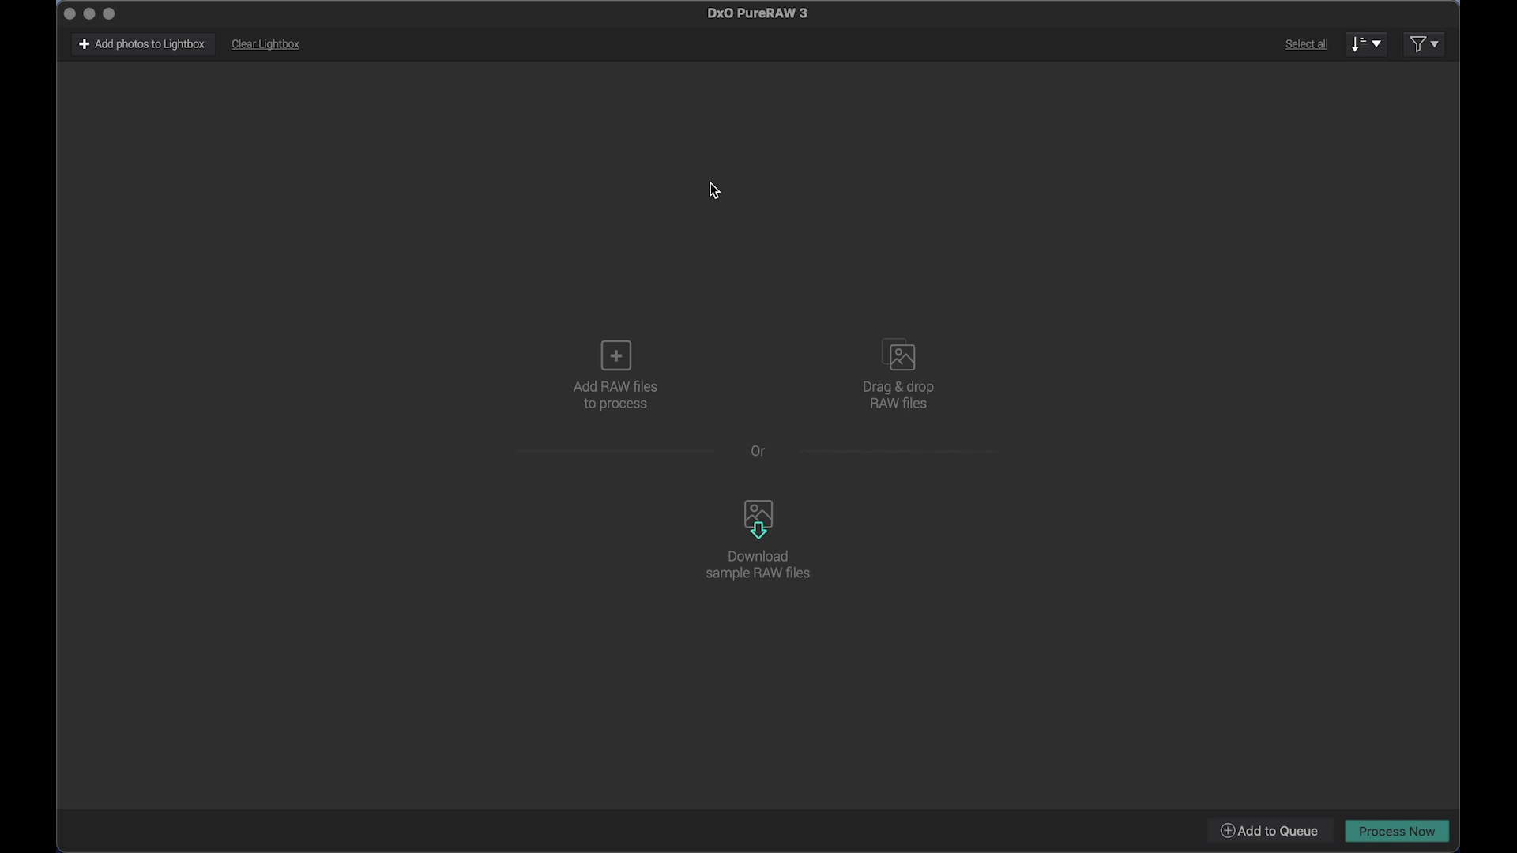
Add IMG_0510.CR2 from the FOR VIDEO folder to the PureRAW lightbox.
left_click(616, 391)
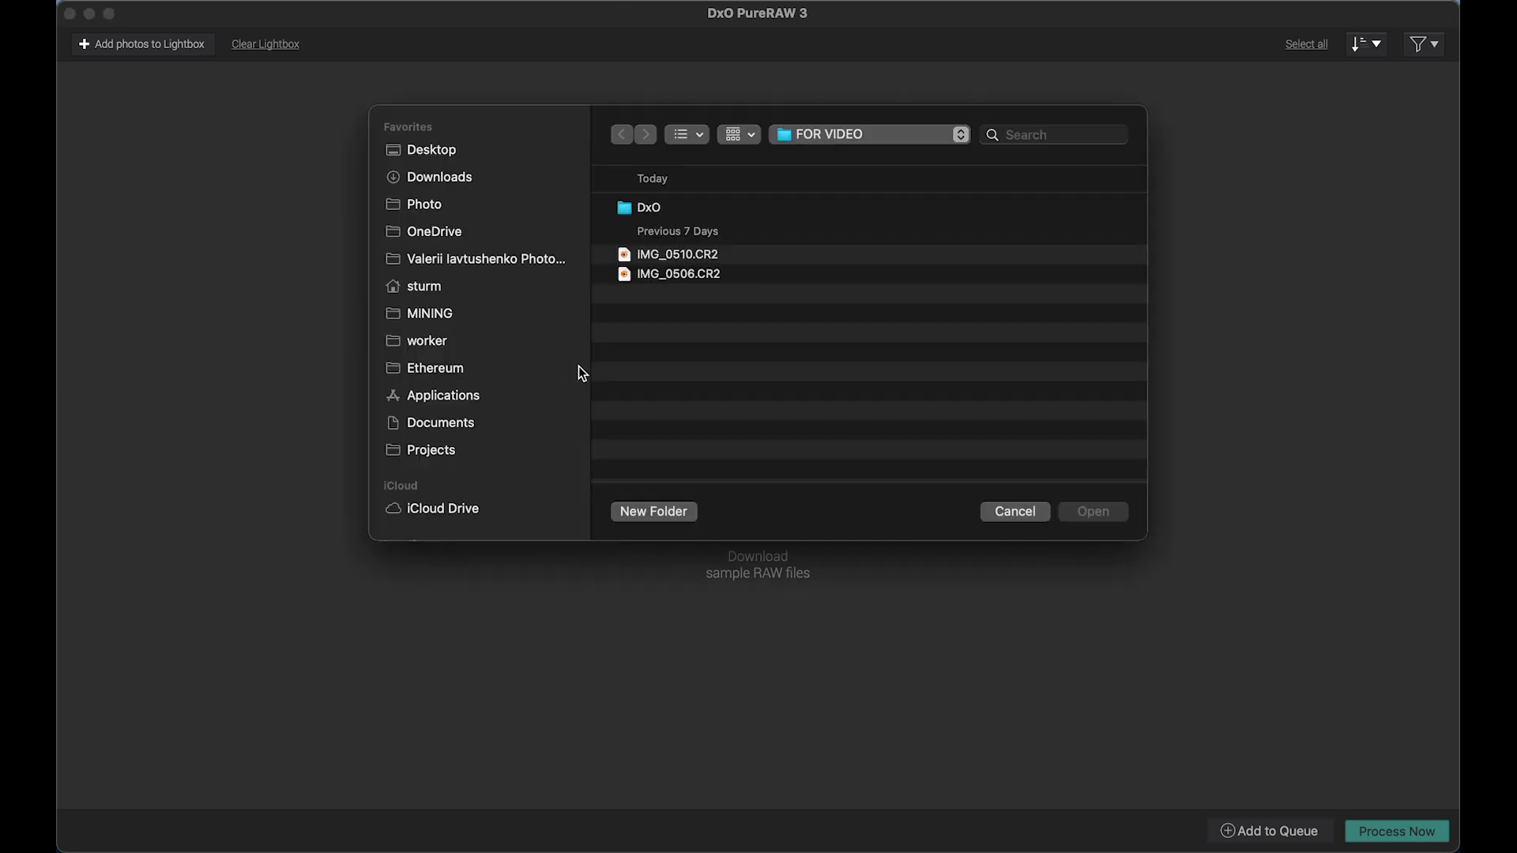
left_click(671, 258)
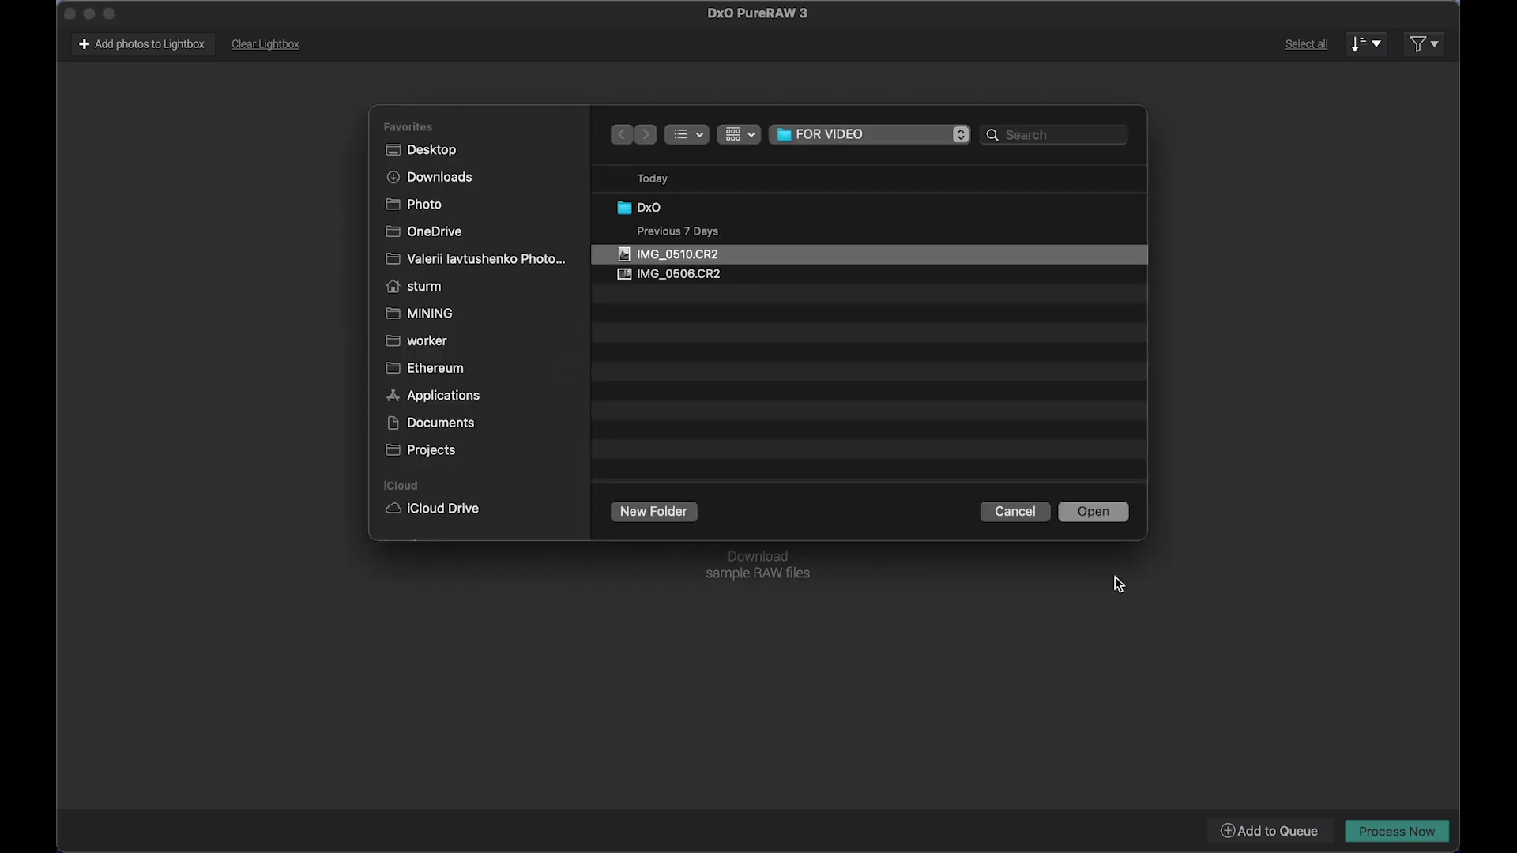
left_click(1089, 509)
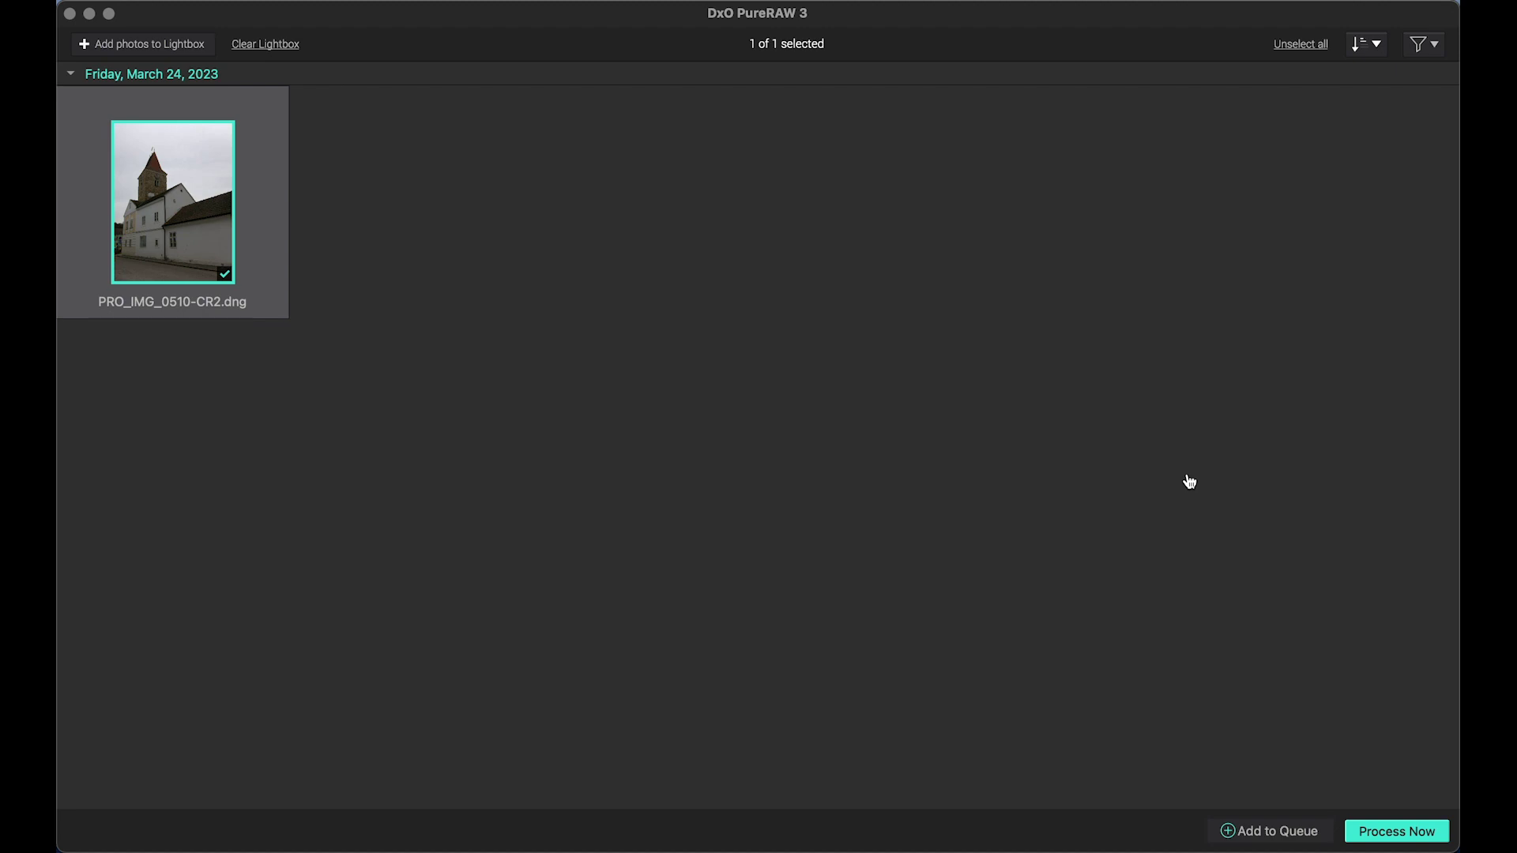
Set processing to DeepPRIME with DNG output, lens softness Soft, and lens distortion correction off.
left_click(1395, 830)
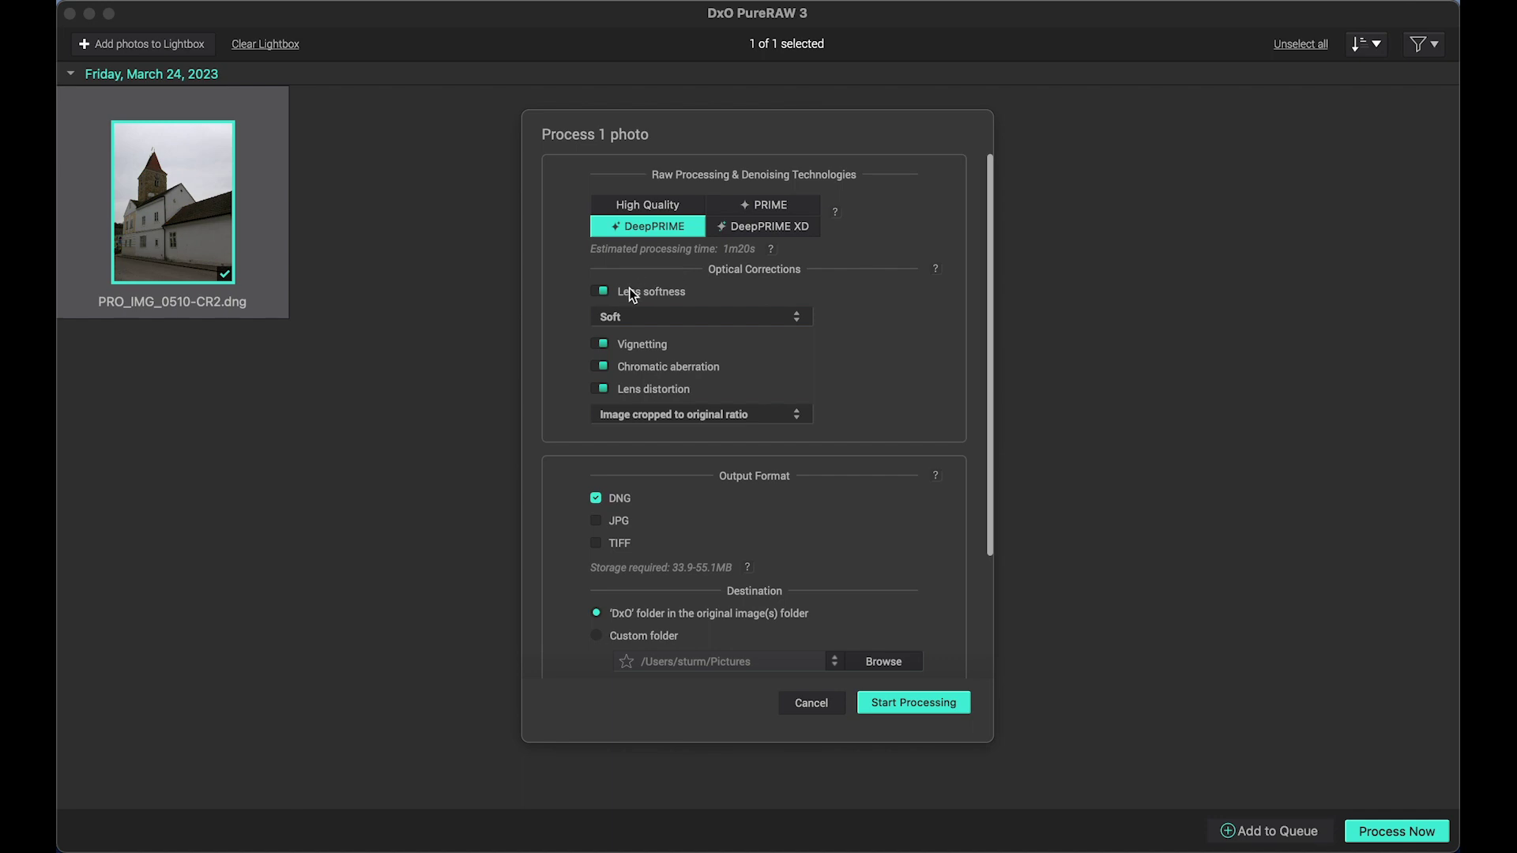
left_click(765, 314)
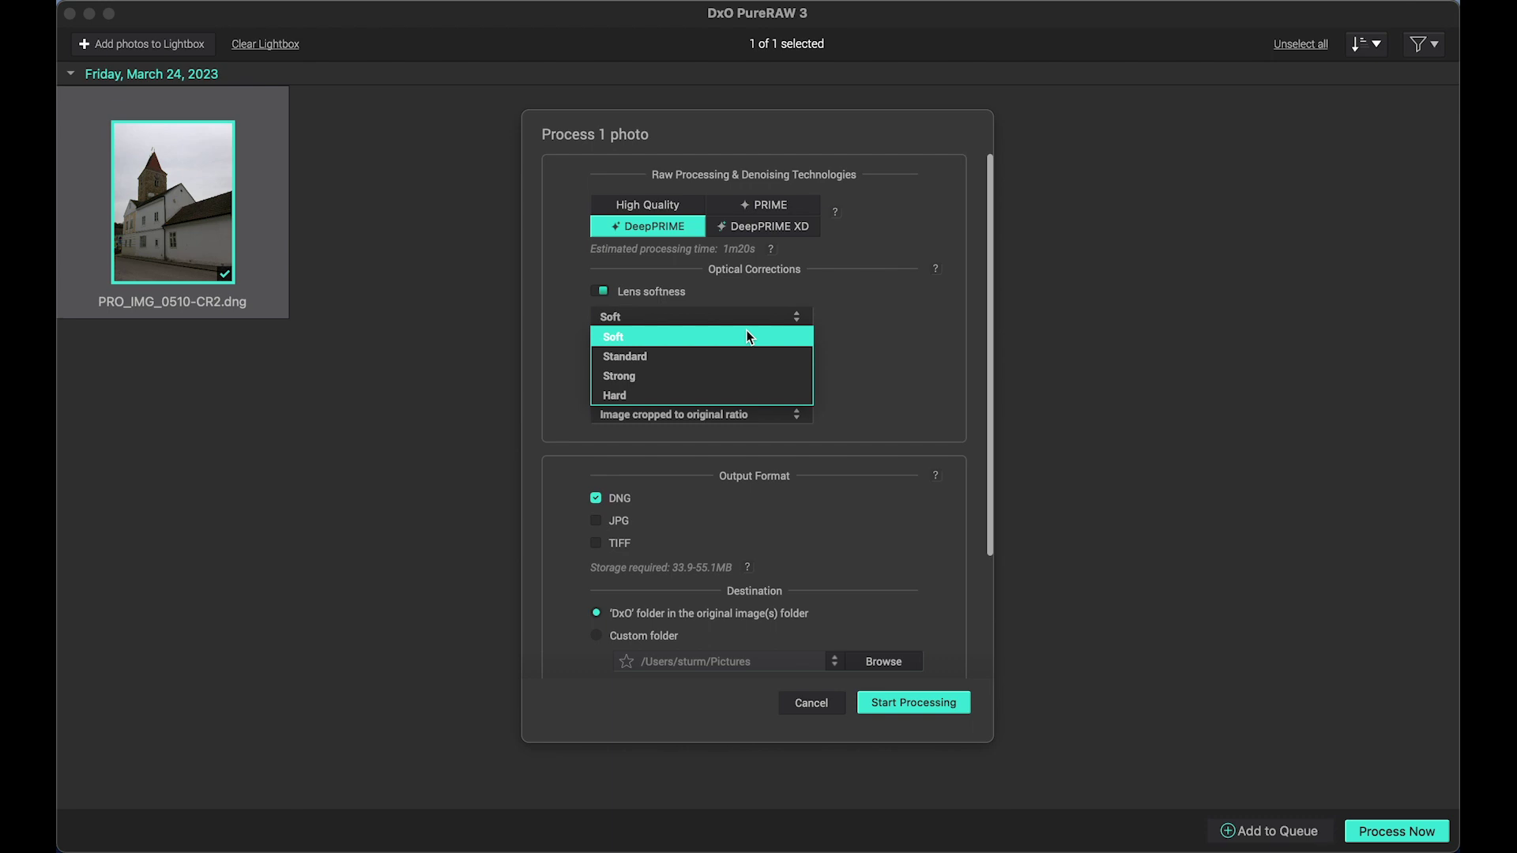
left_click(643, 335)
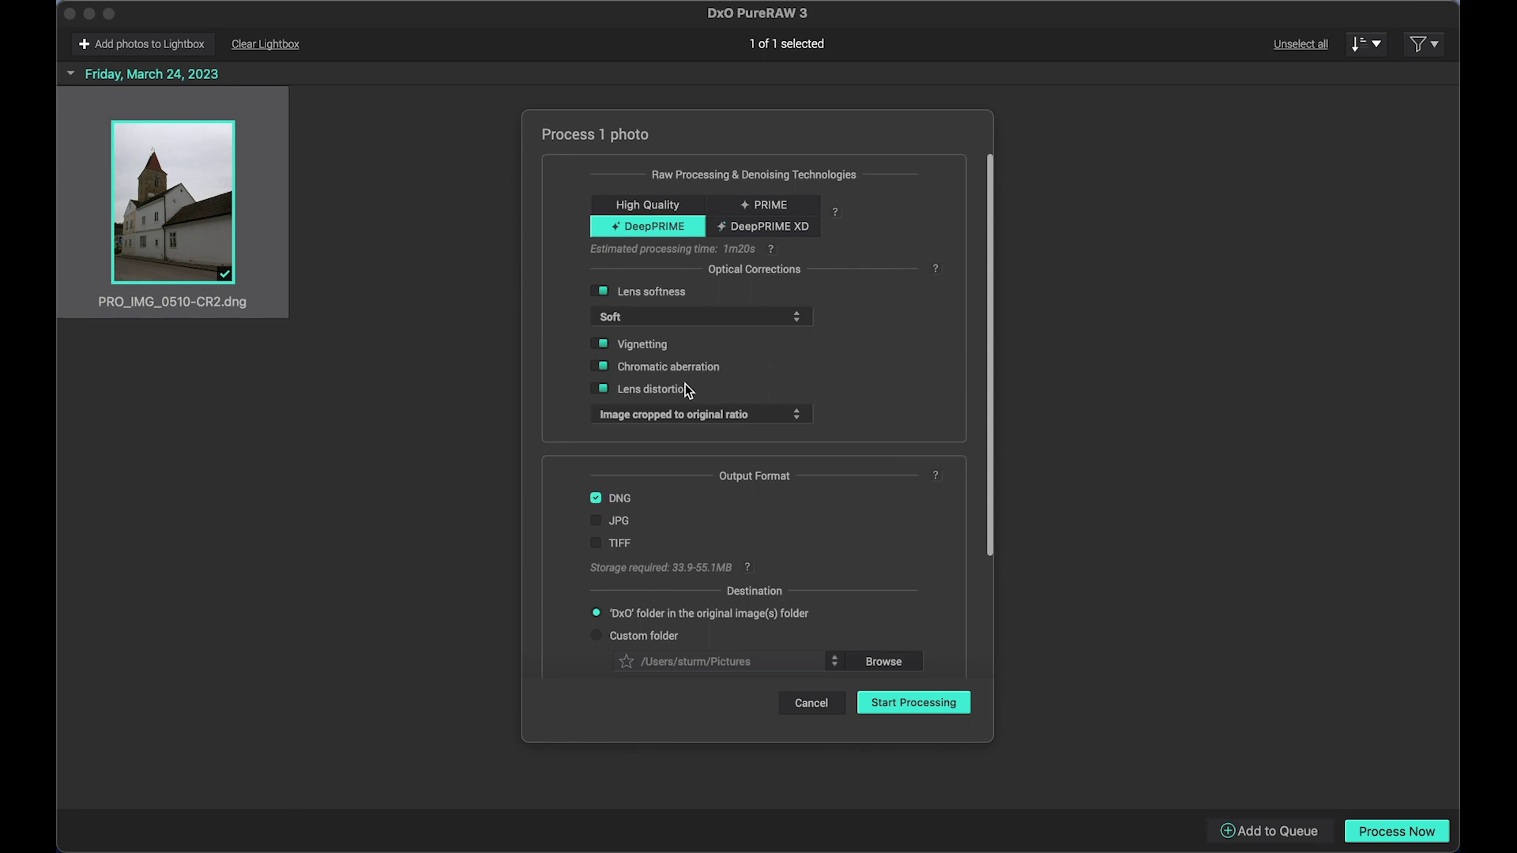
left_click(600, 390)
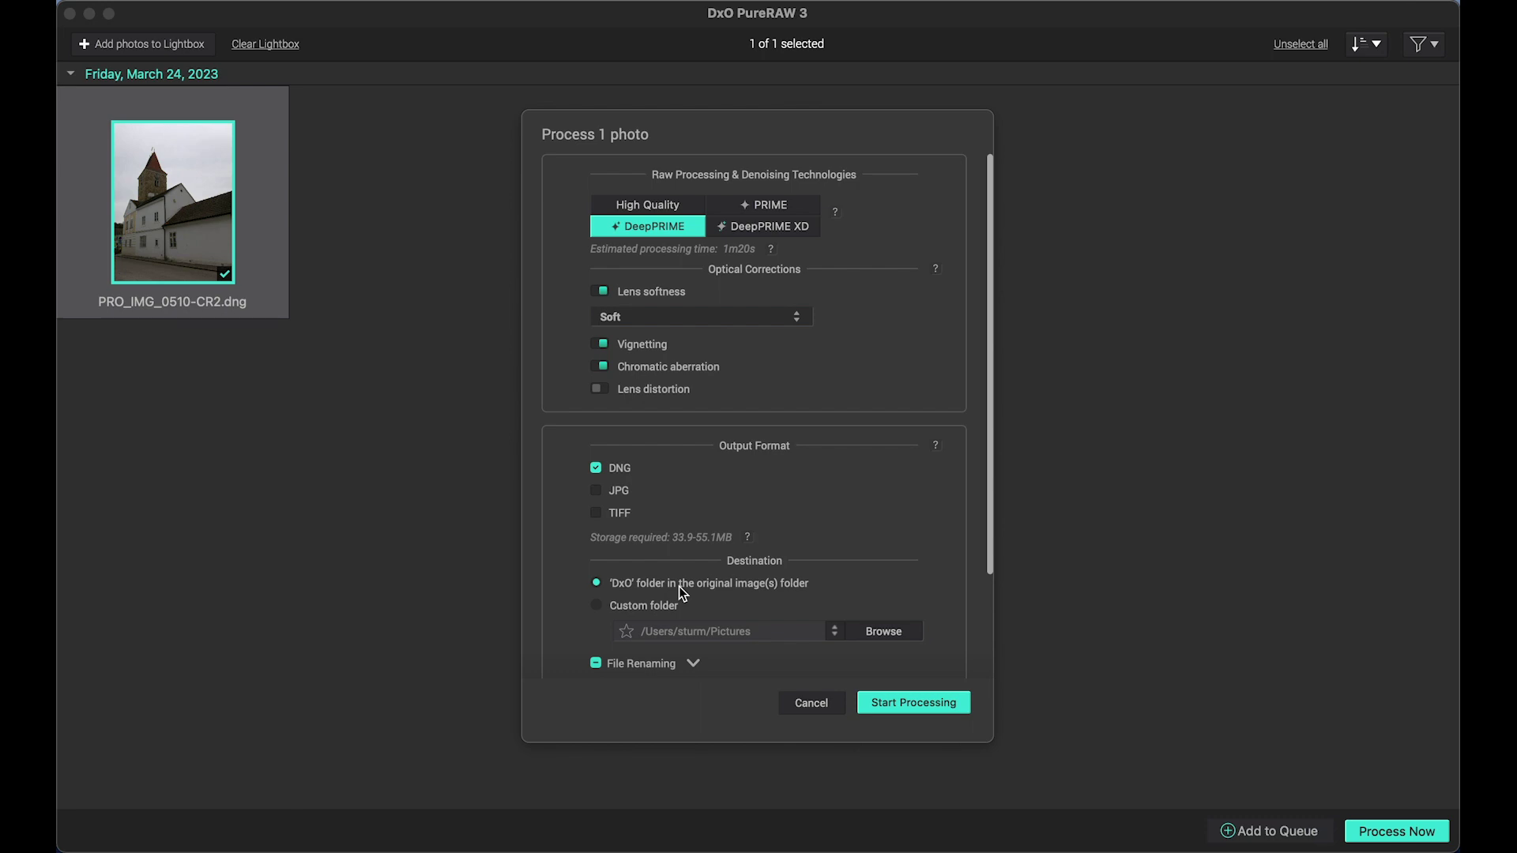
Start processing the church photo, saving the DNG under a unique name instead of overwriting.
left_click(954, 711)
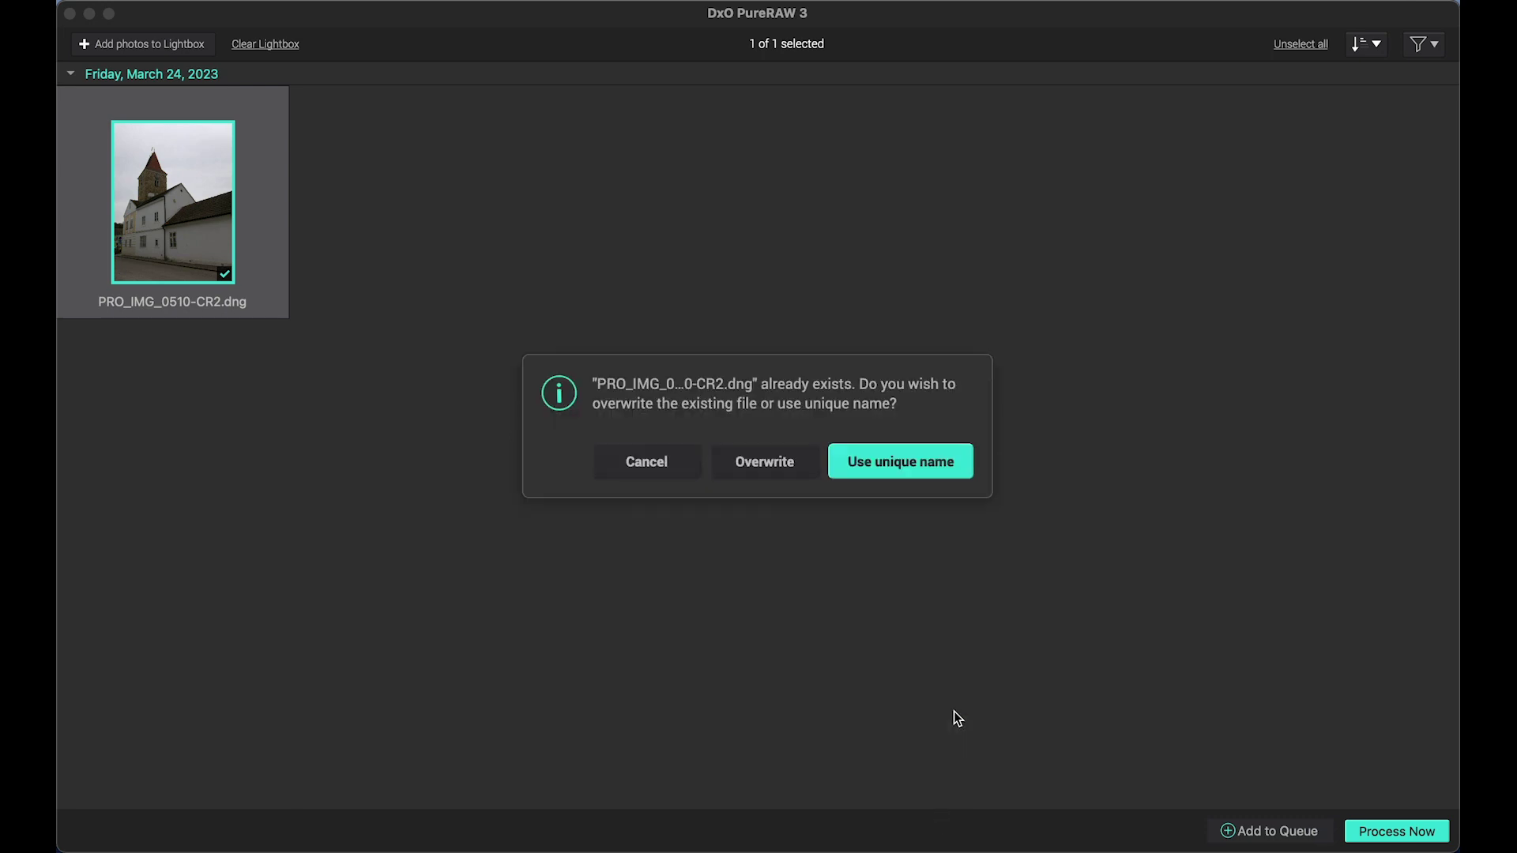
left_click(912, 475)
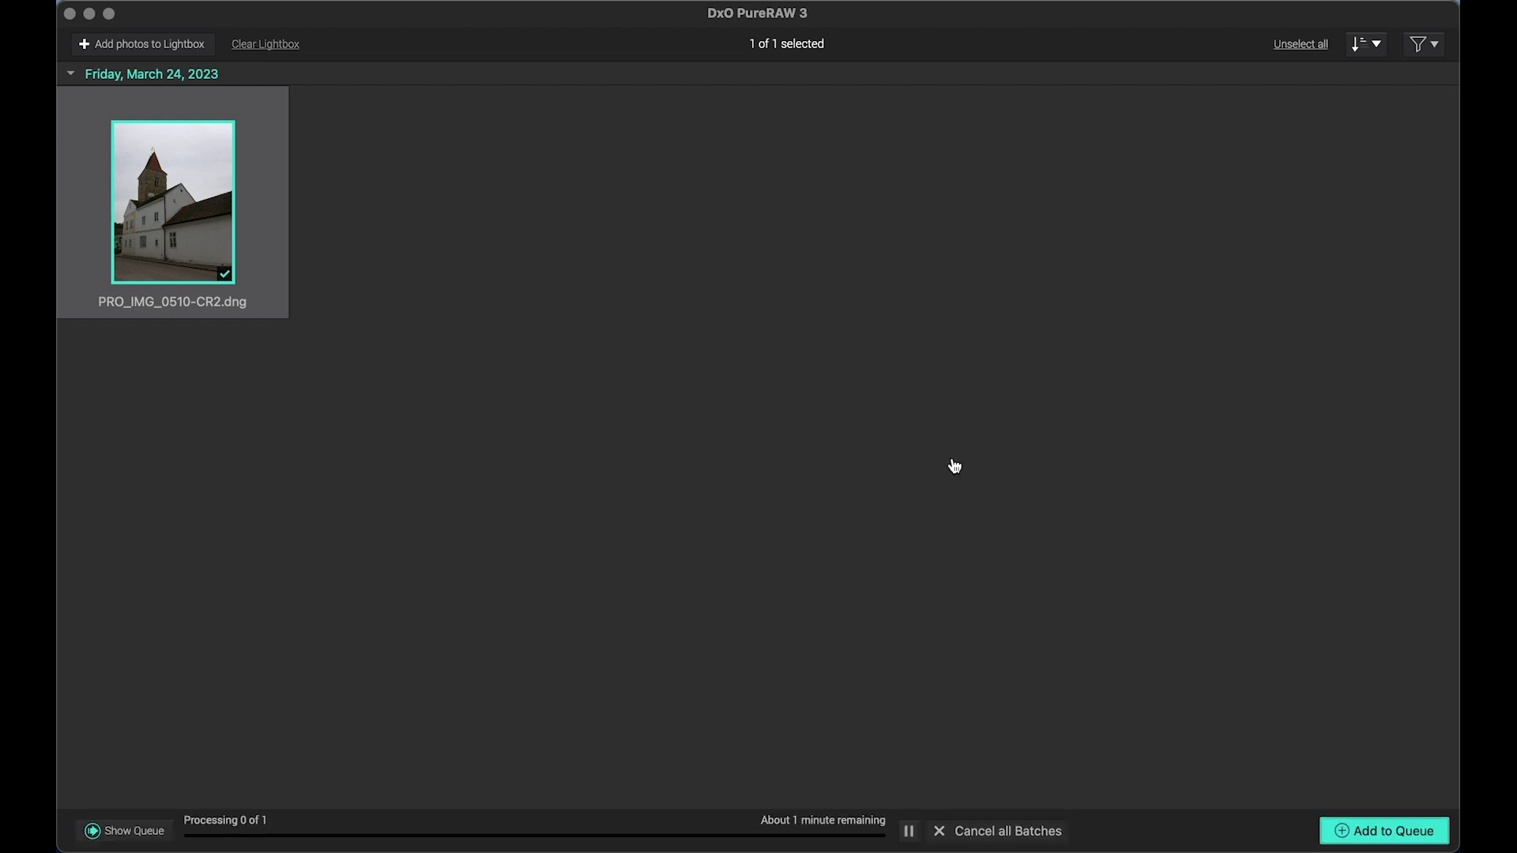
mouse_move(58, 460)
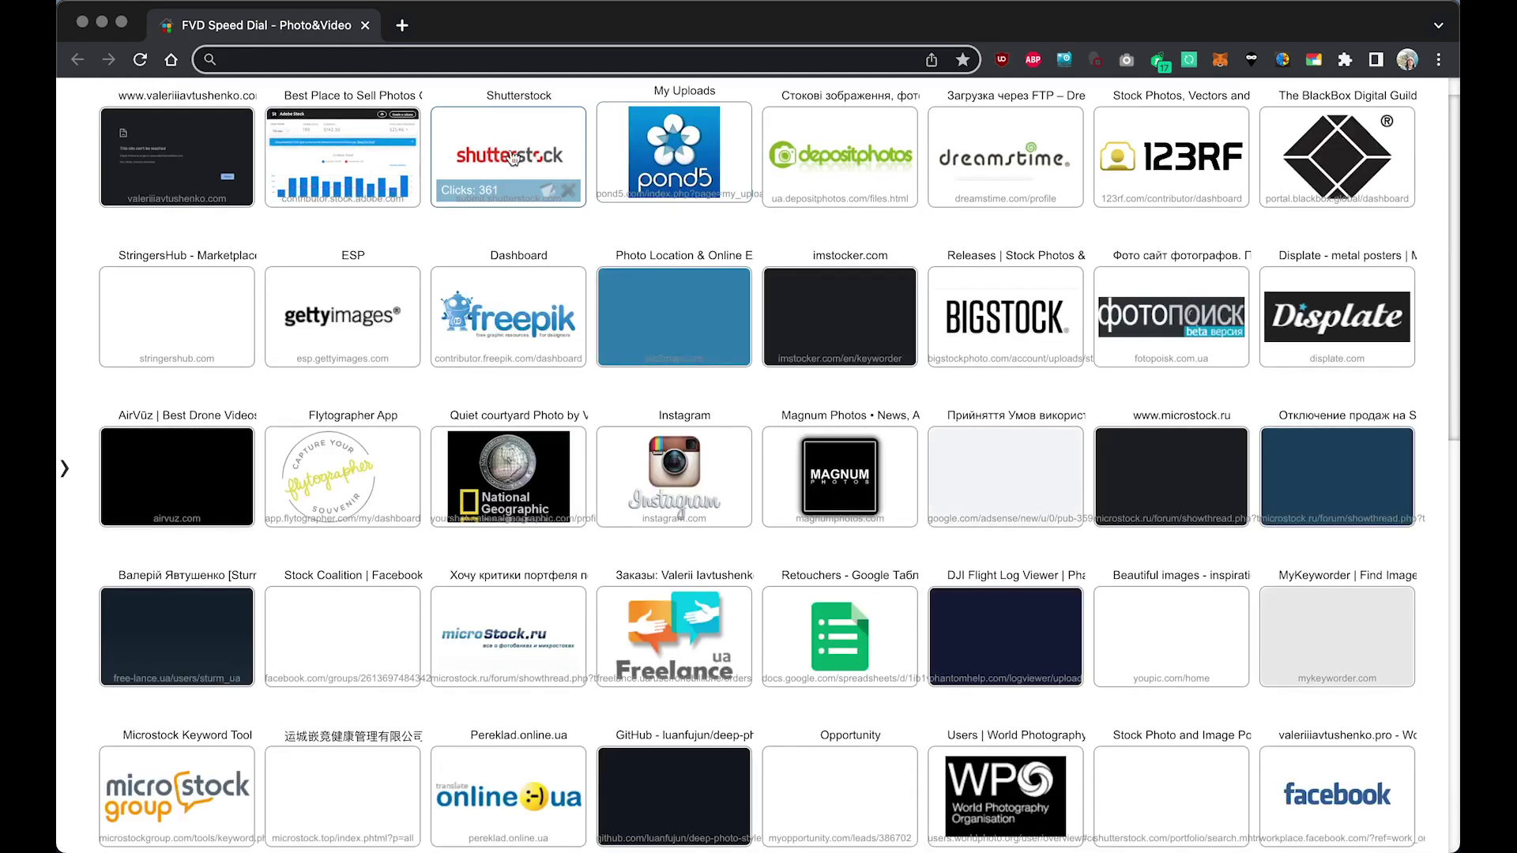
Scroll through page 1 of the contributor's Top images portfolio of beaver-damaged trees.
scroll(829, 414, "down", 3)
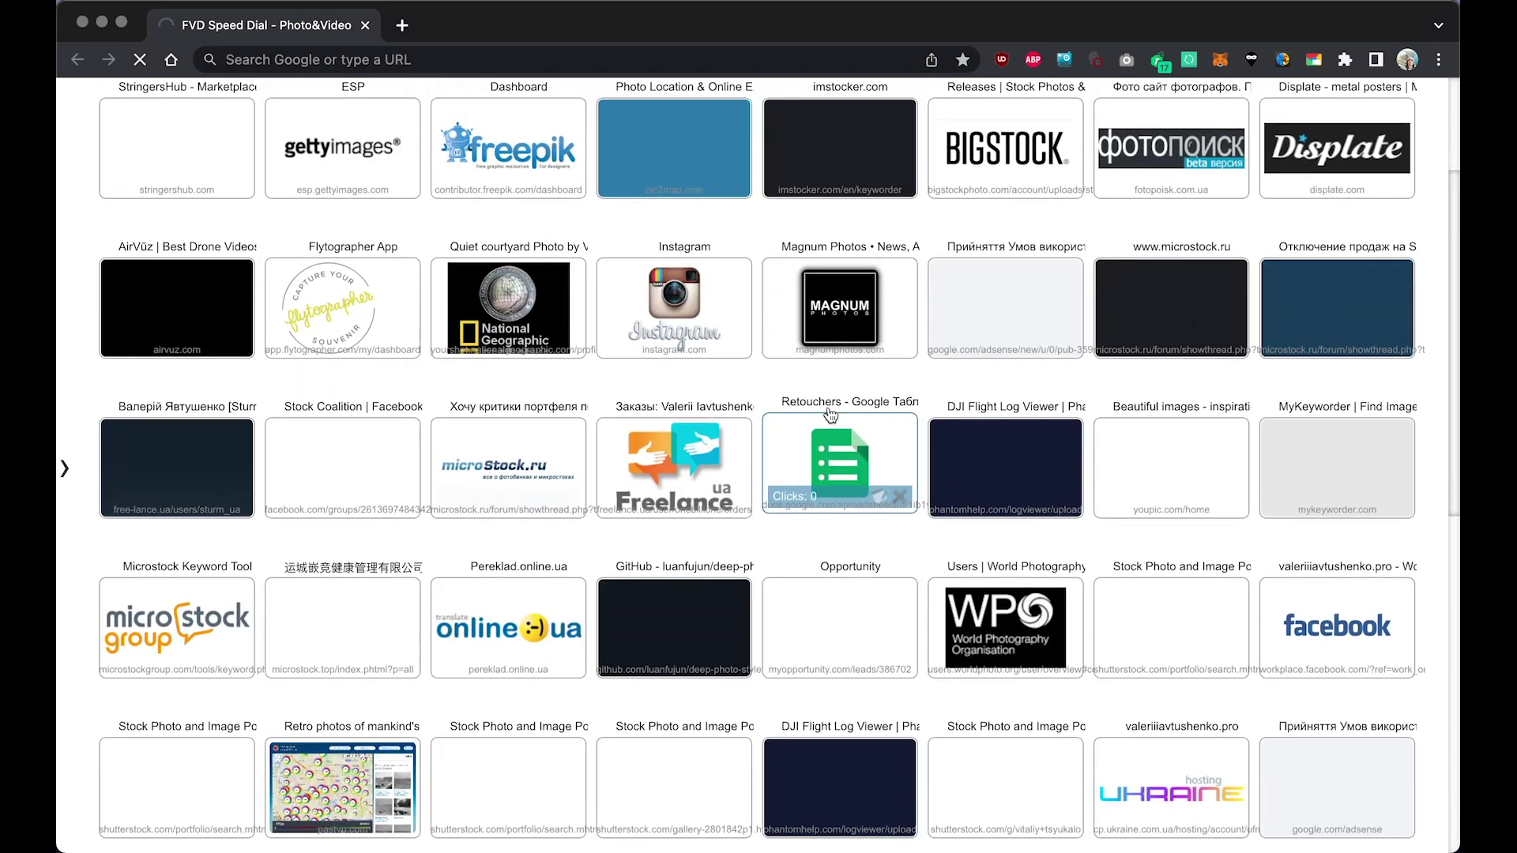
scroll(829, 413, "down", 1)
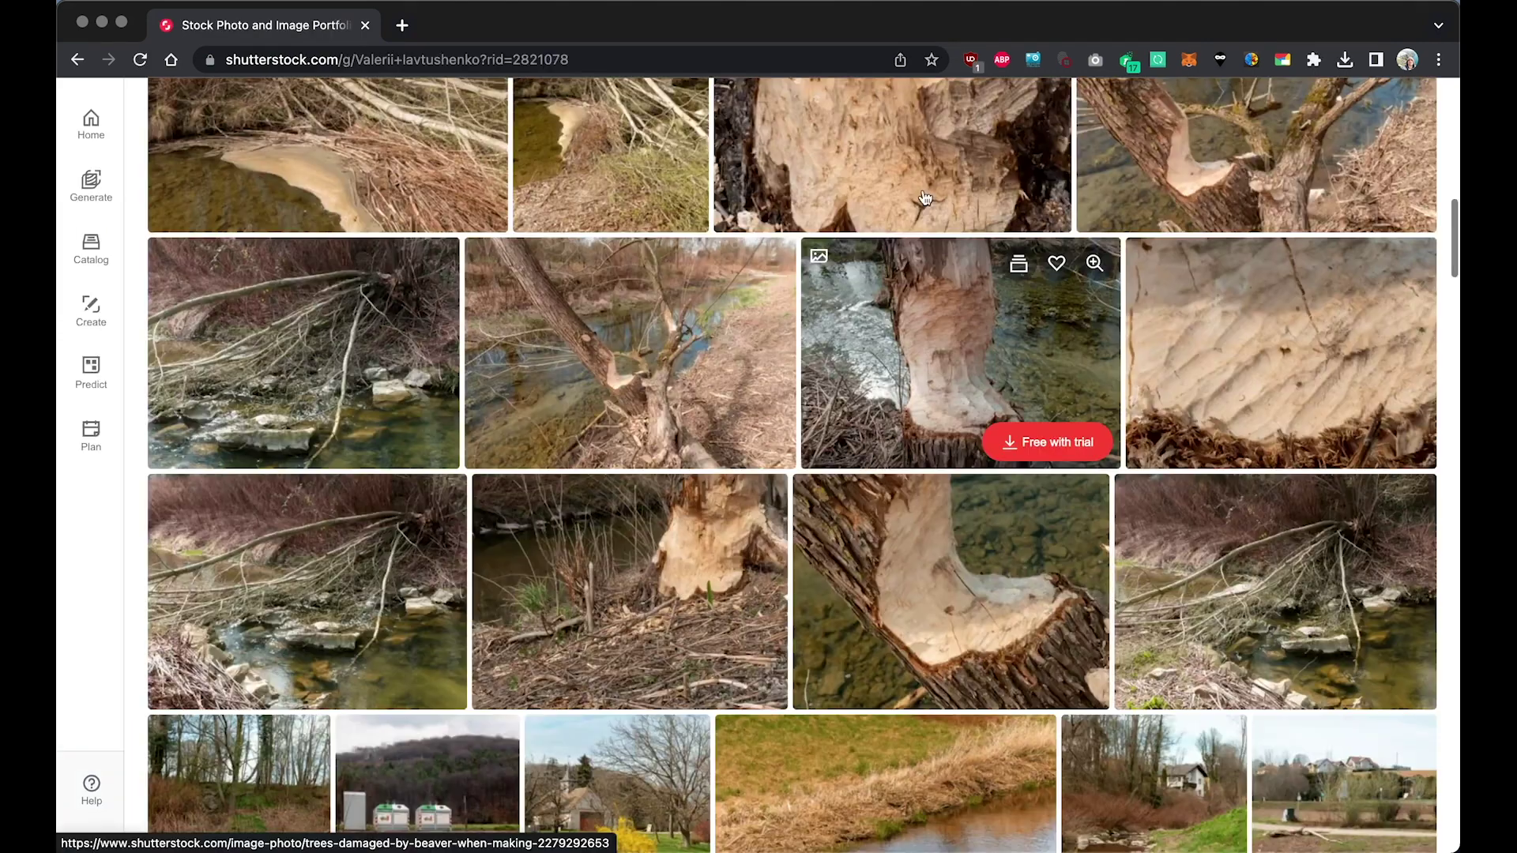
scroll(1049, 352, "down", 4)
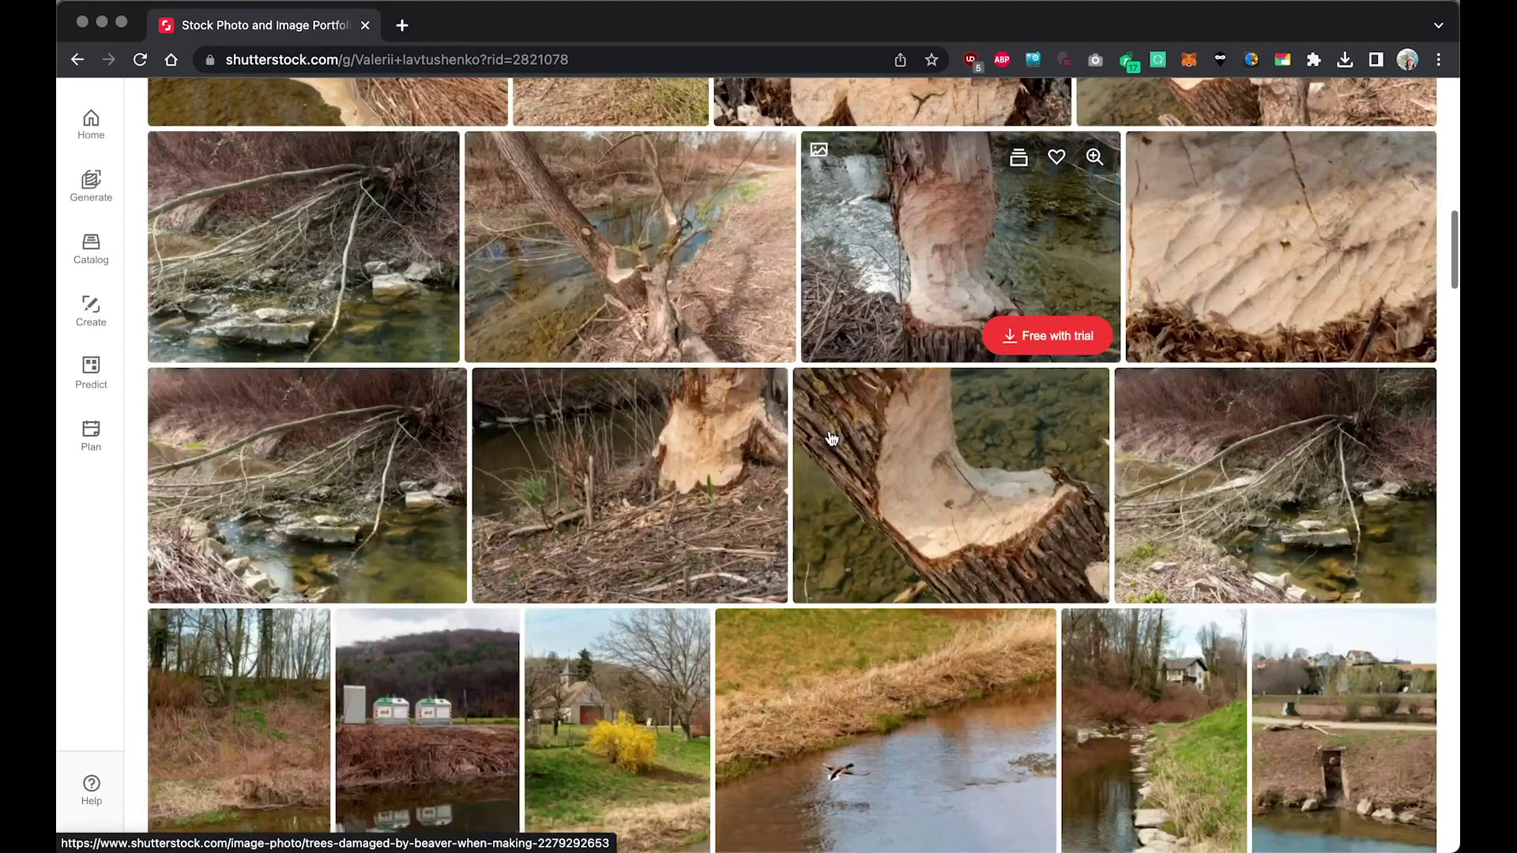
scroll(830, 438, "down", 3)
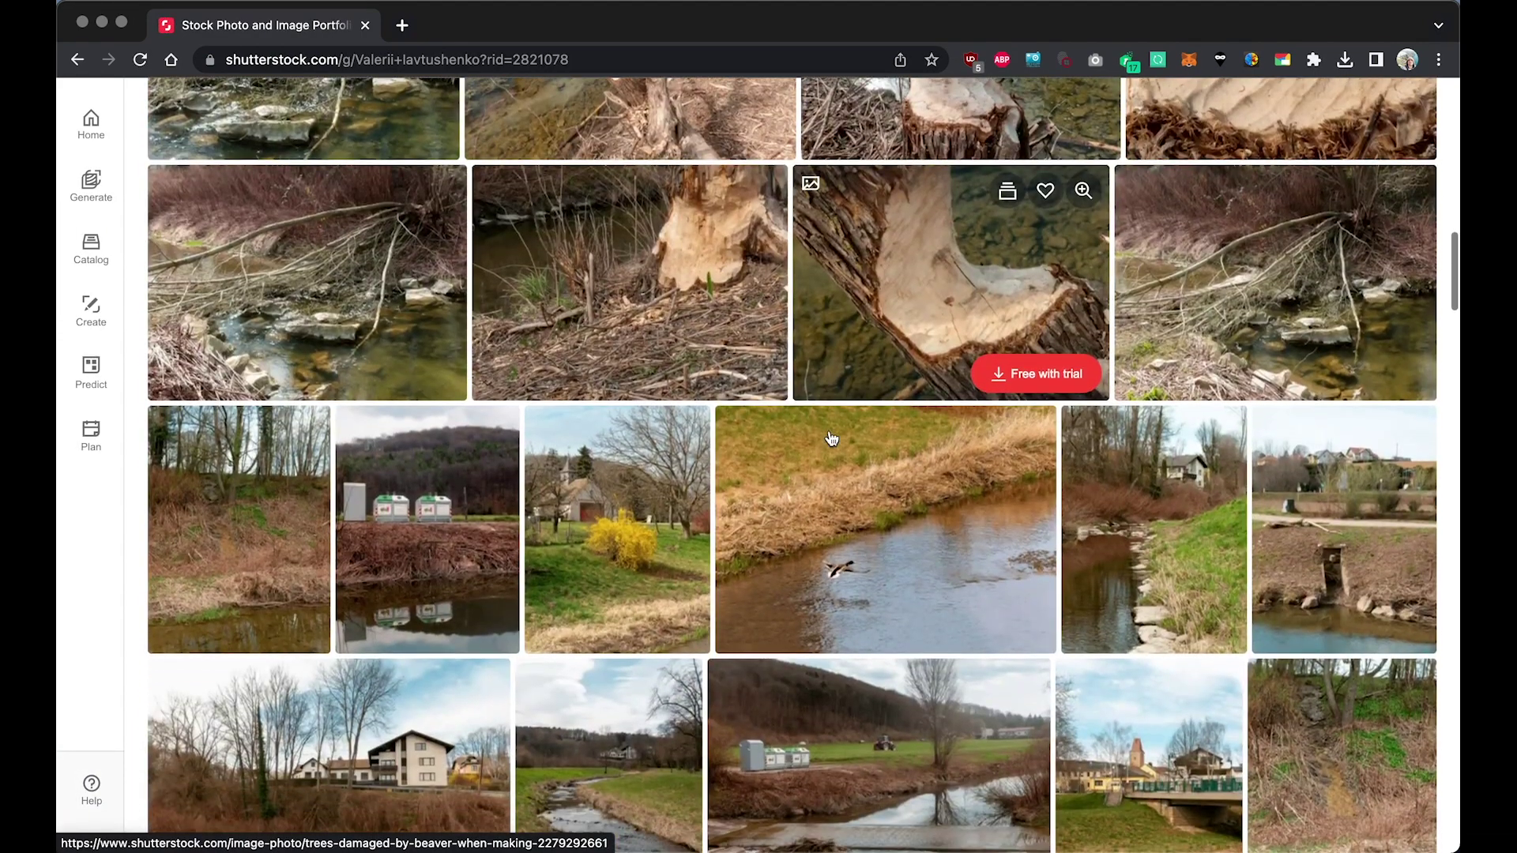
scroll(831, 439, "down", 6)
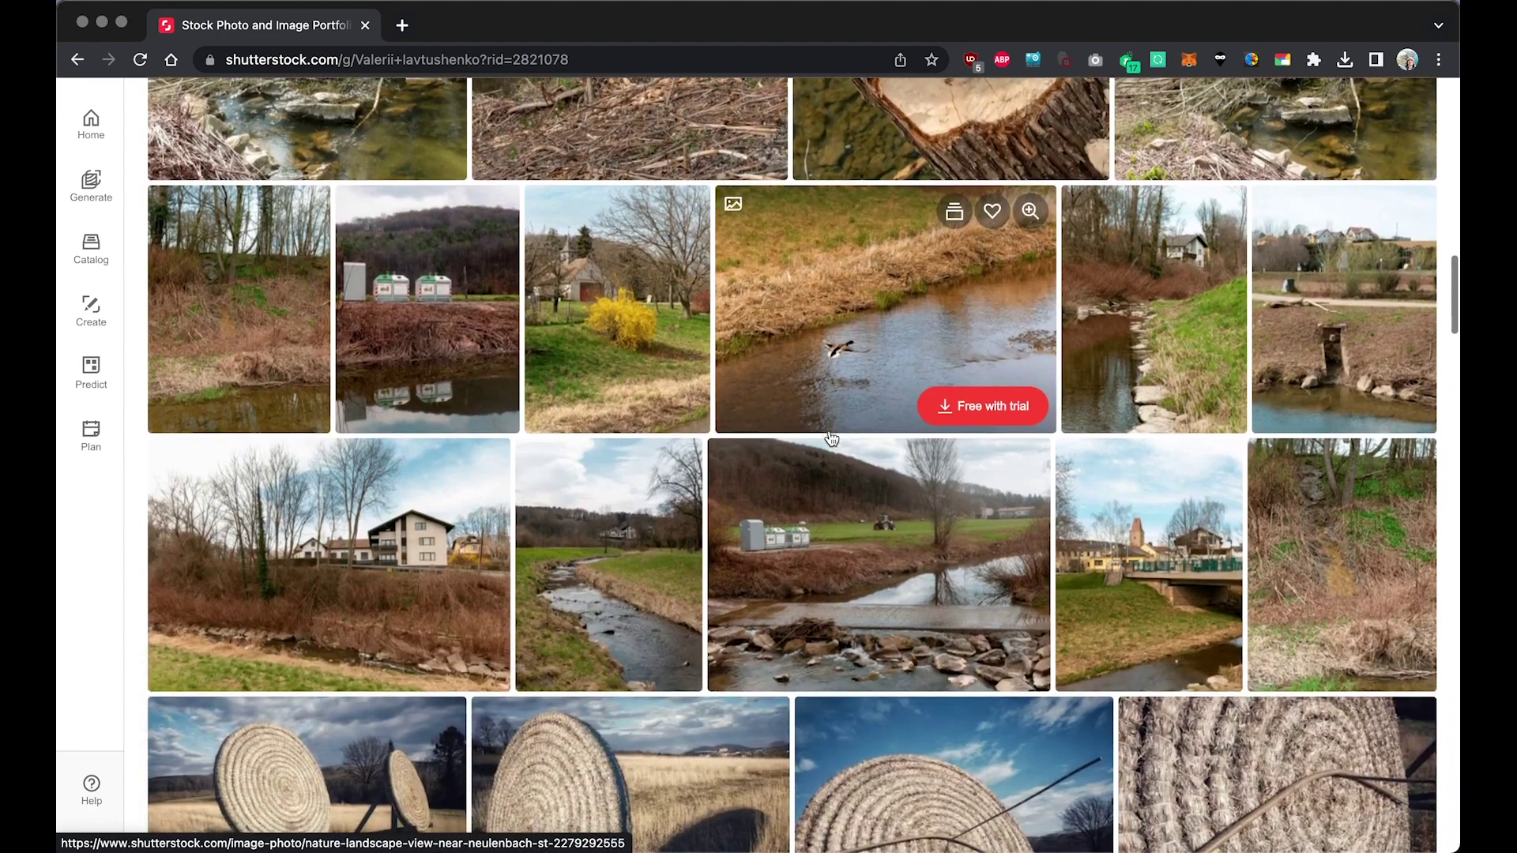
scroll(847, 304, "down", 5)
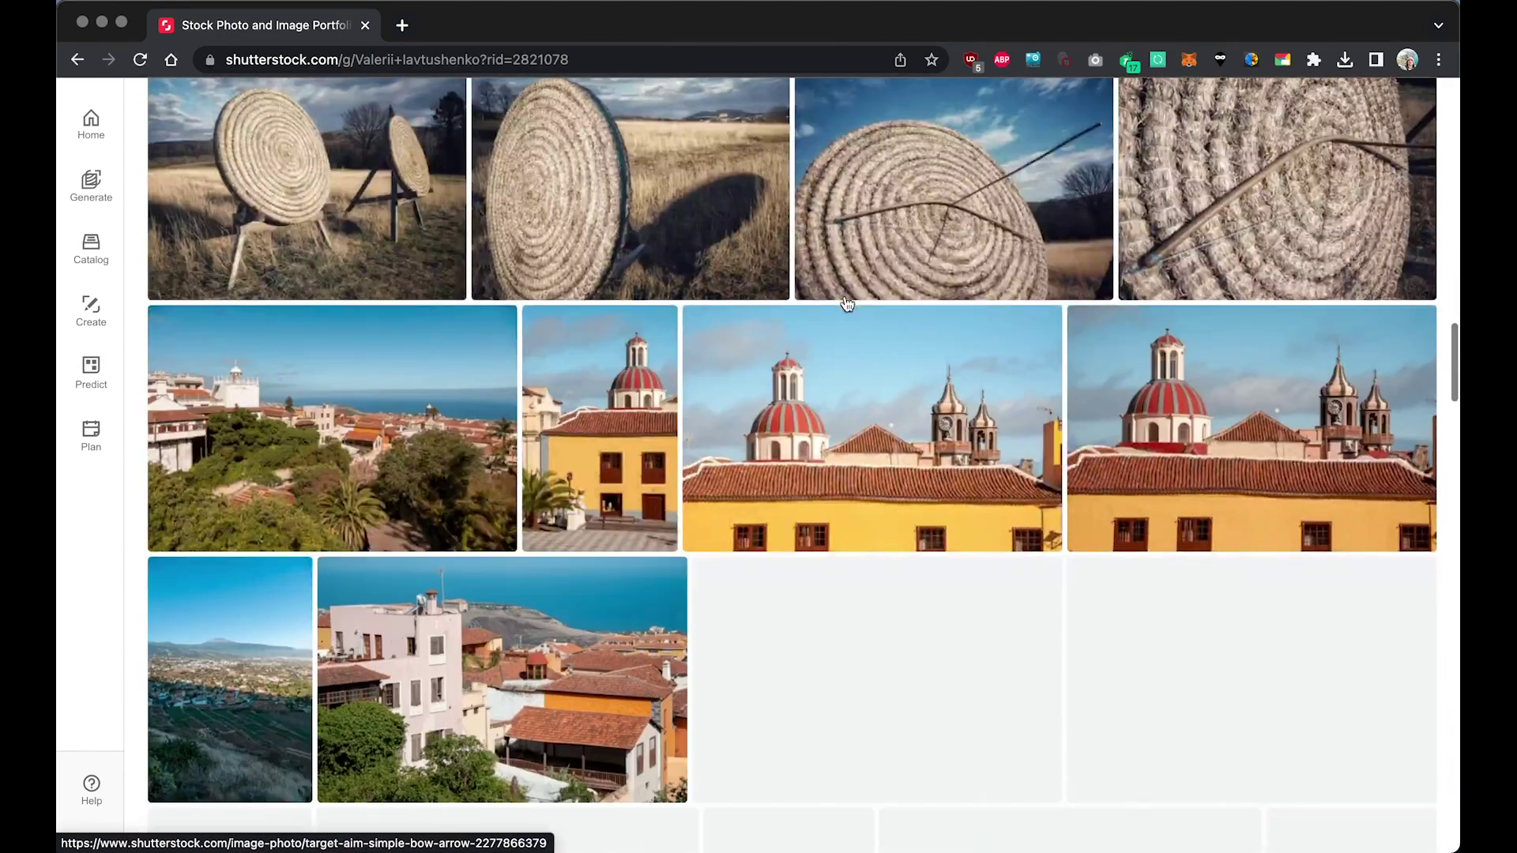
scroll(847, 304, "down", 3)
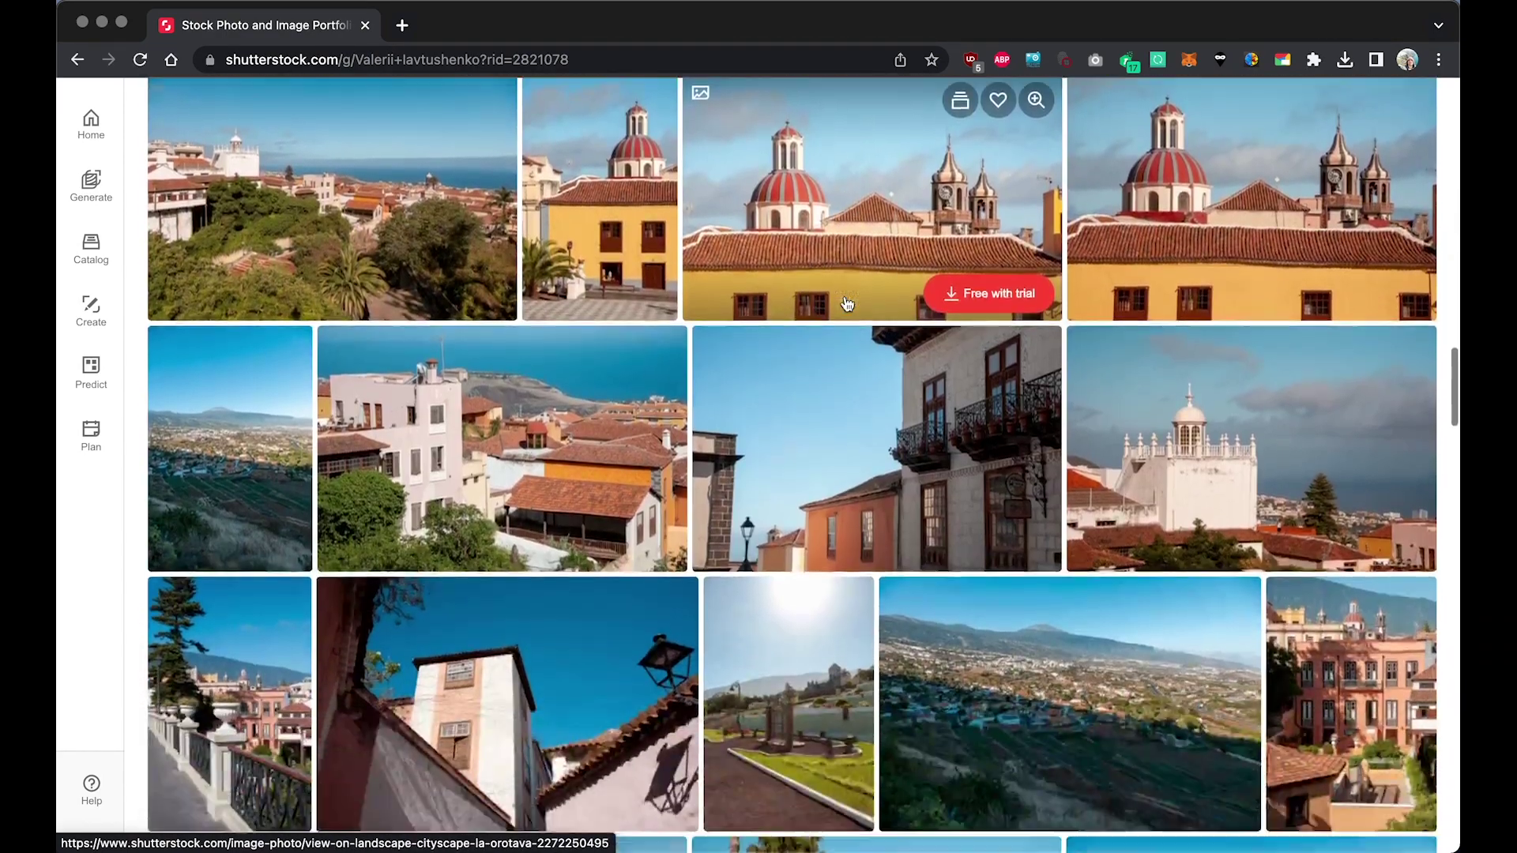
scroll(847, 304, "up", 2)
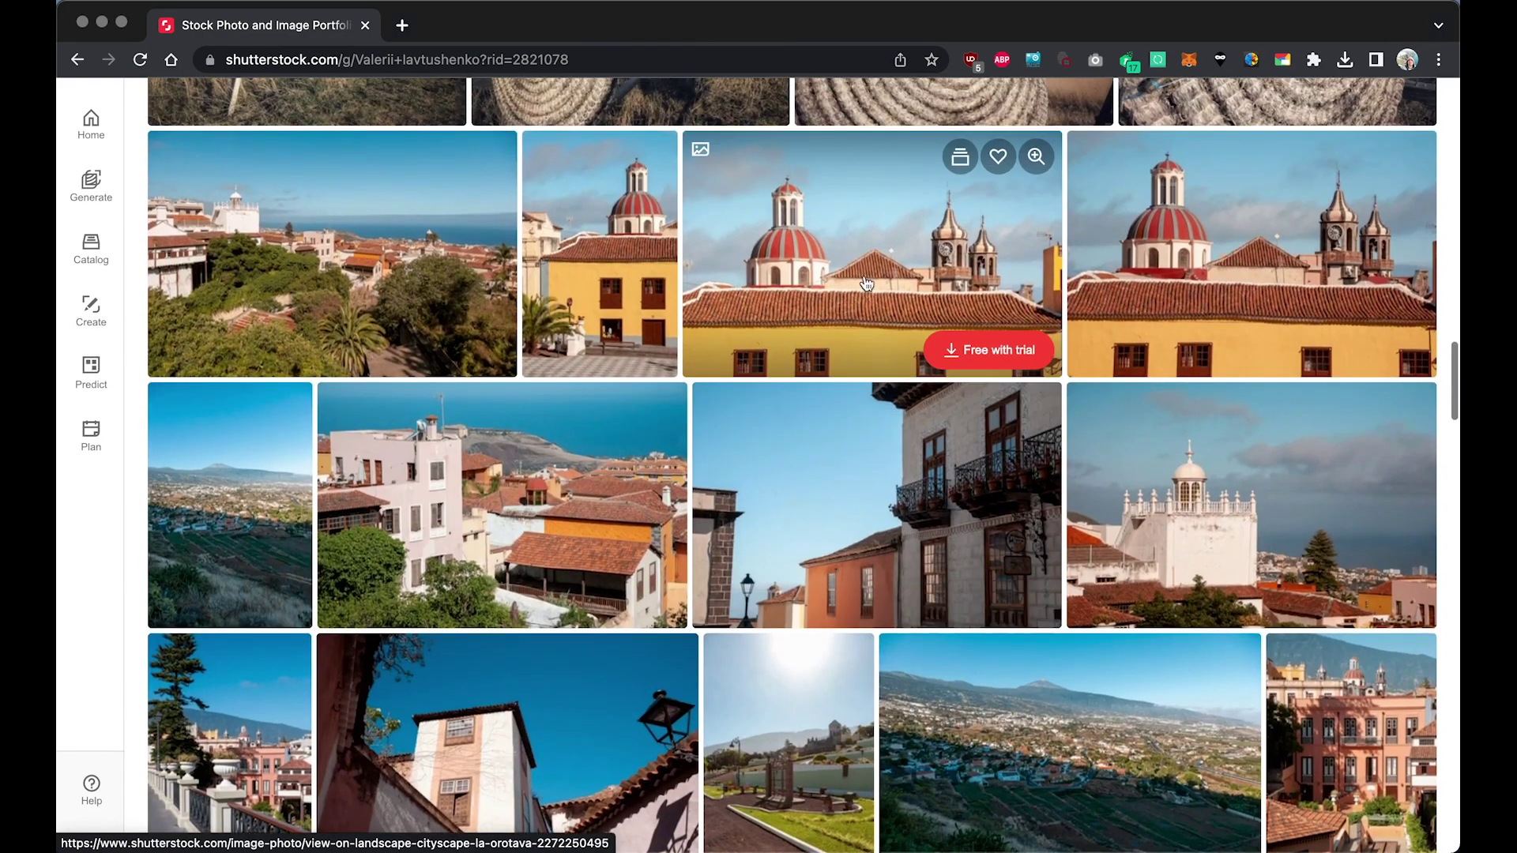
scroll(964, 549, "down", 1)
scroll(963, 549, "down", 10)
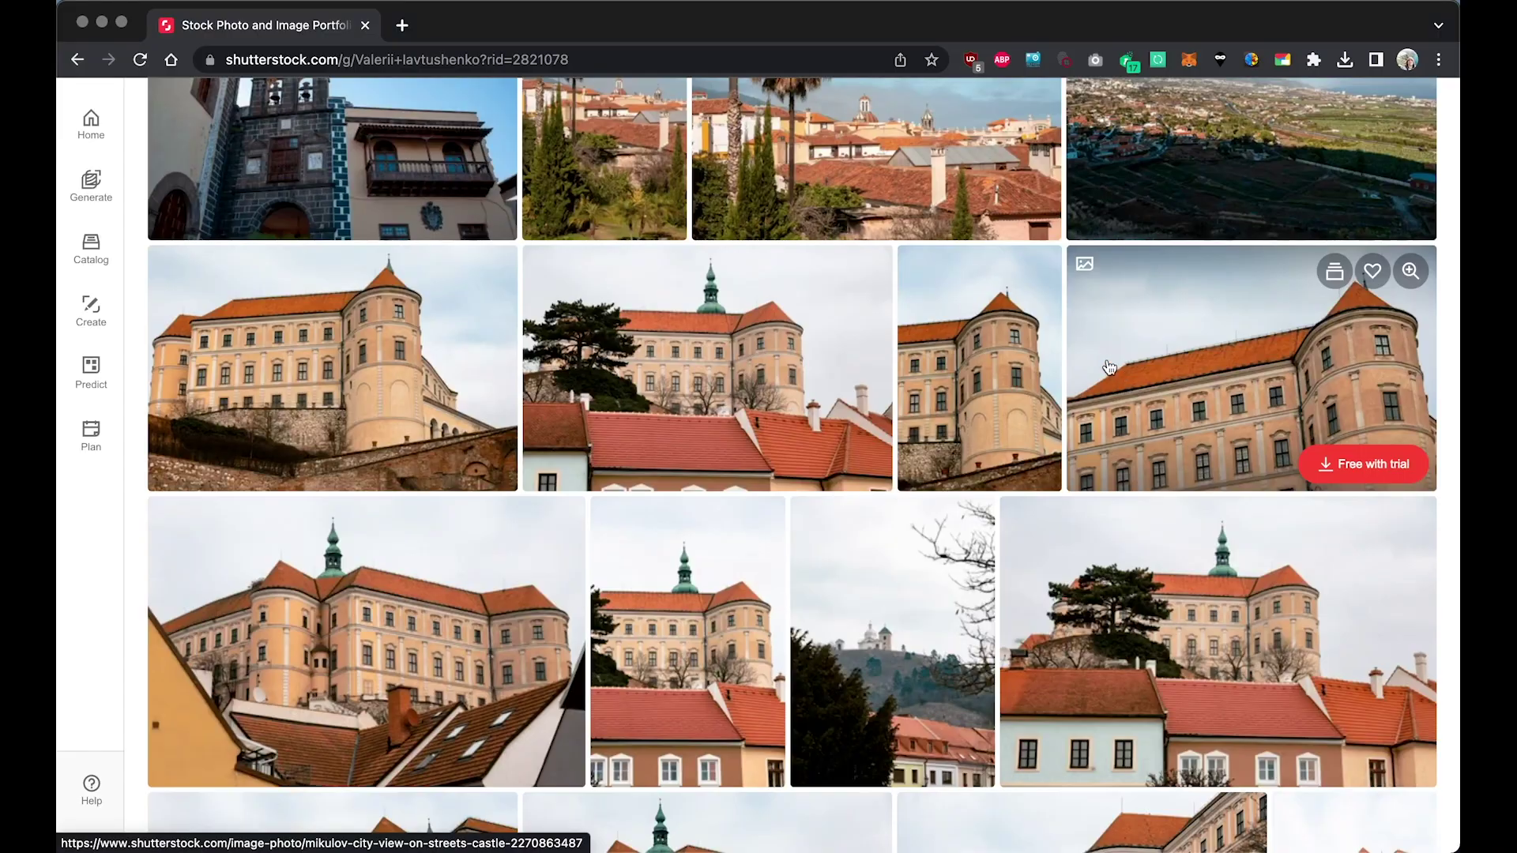
scroll(932, 316, "down", 10)
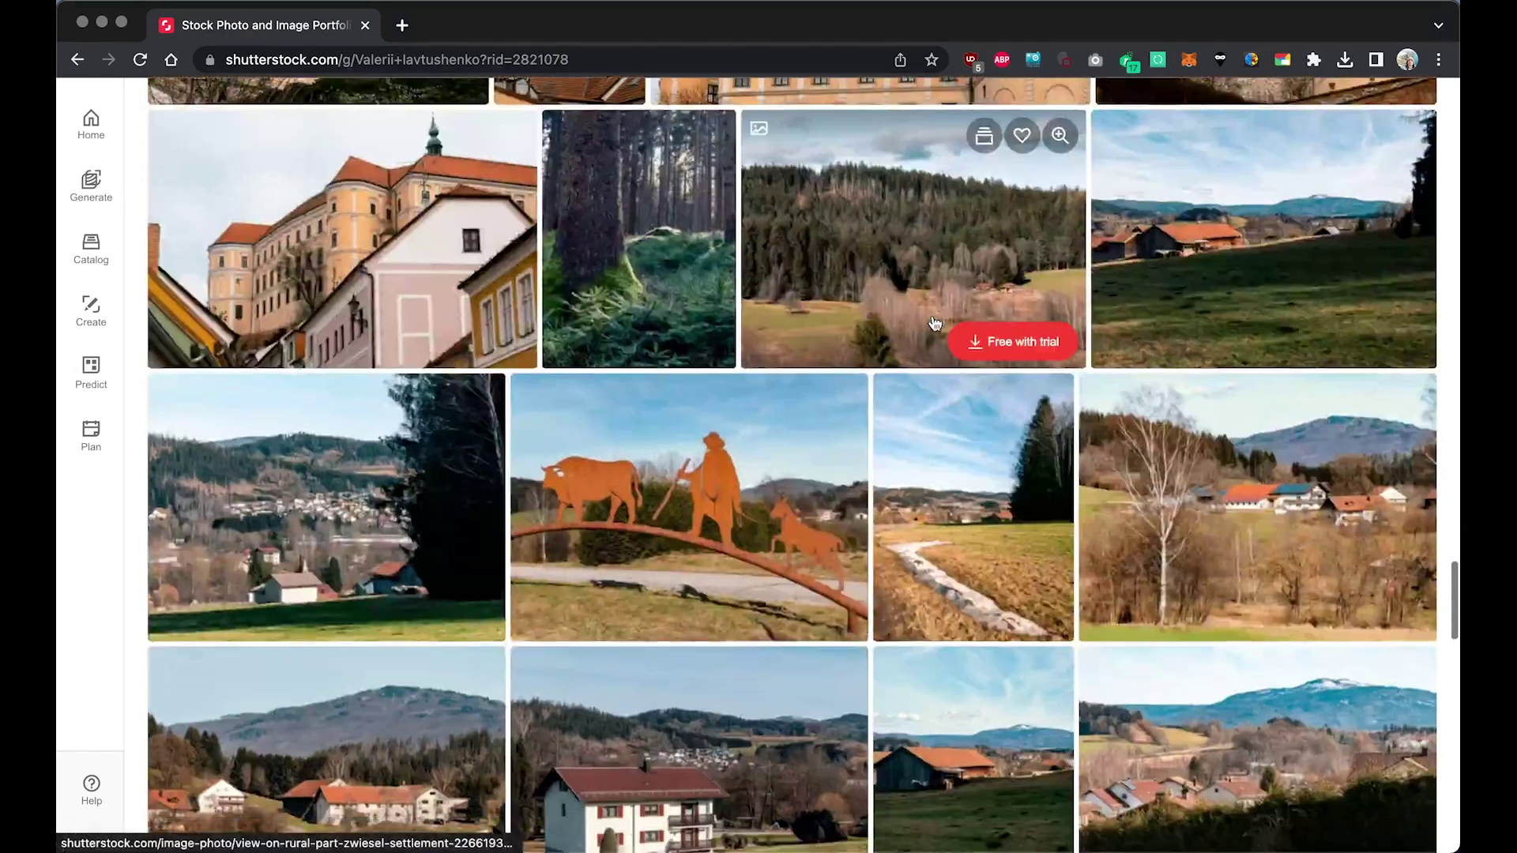
scroll(948, 458, "down", 10)
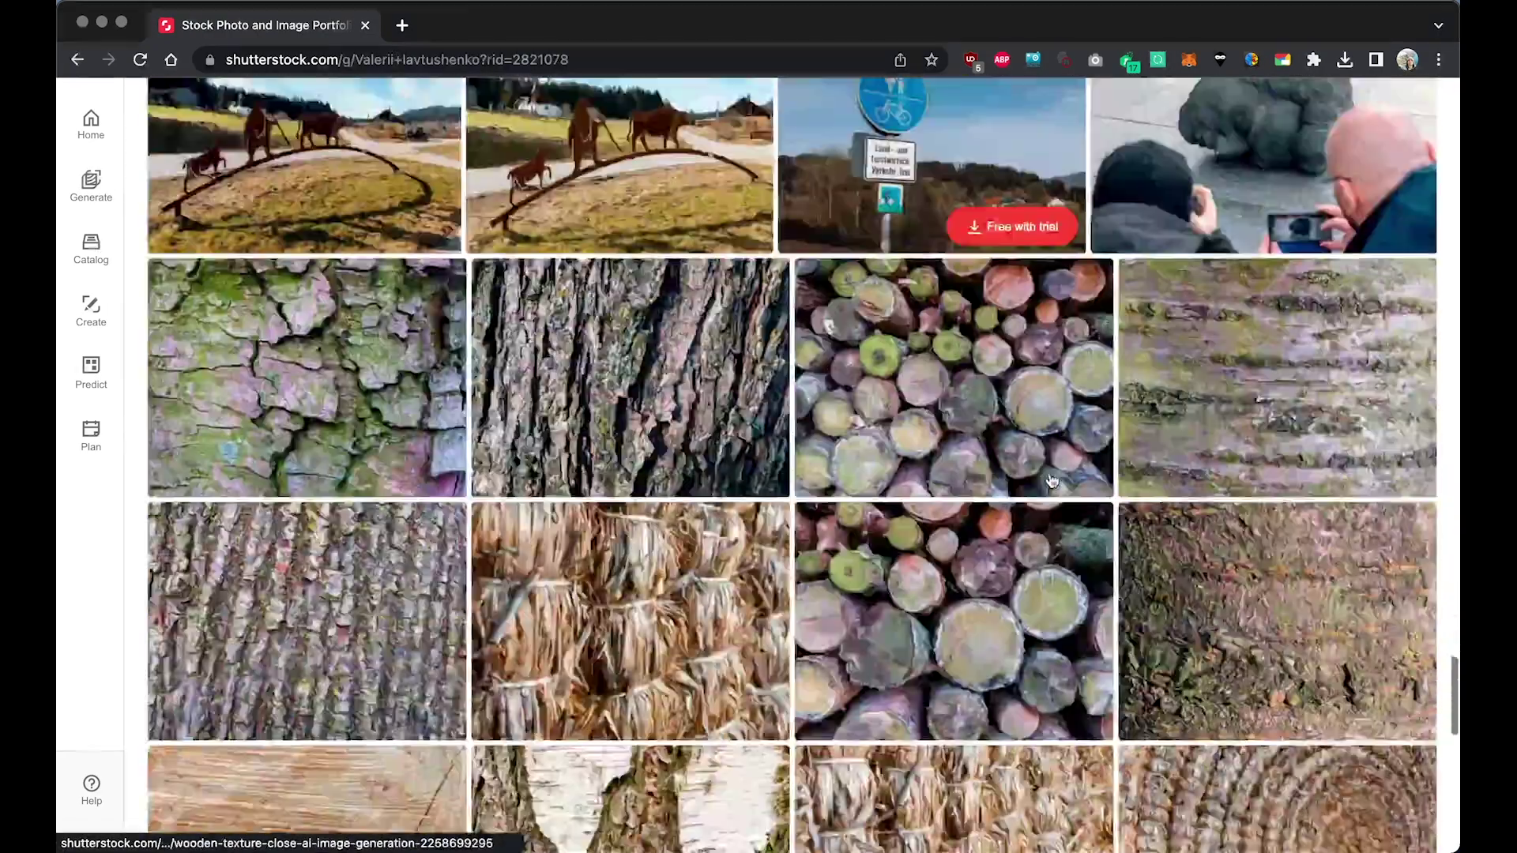
scroll(1051, 480, "down", 5)
Go to the next portfolio page and browse its riverside landscape images.
left_click(699, 461)
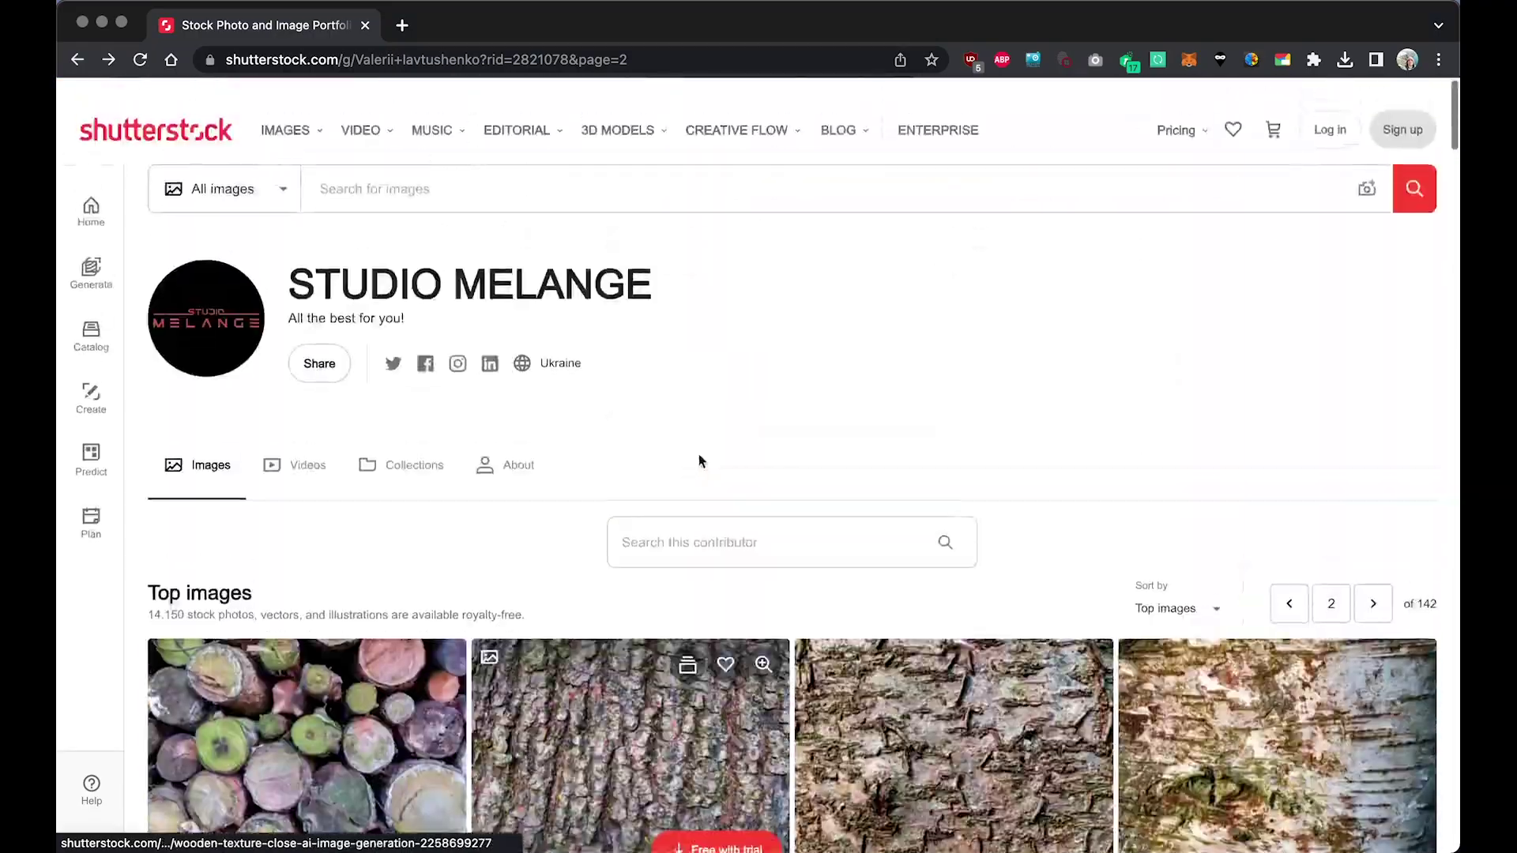
scroll(699, 461, "down", 20)
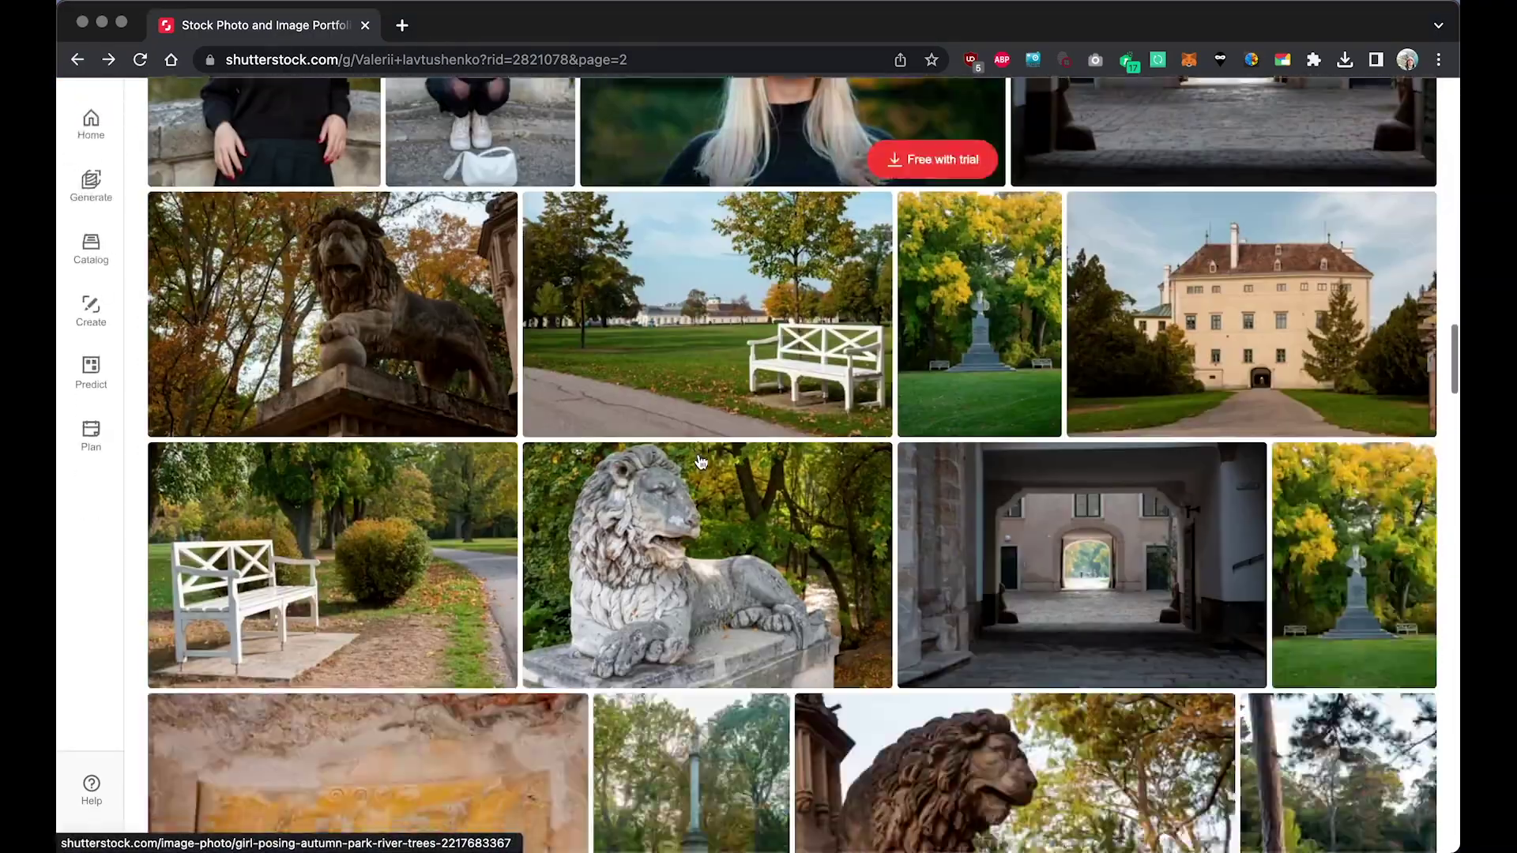
scroll(699, 462, "down", 15)
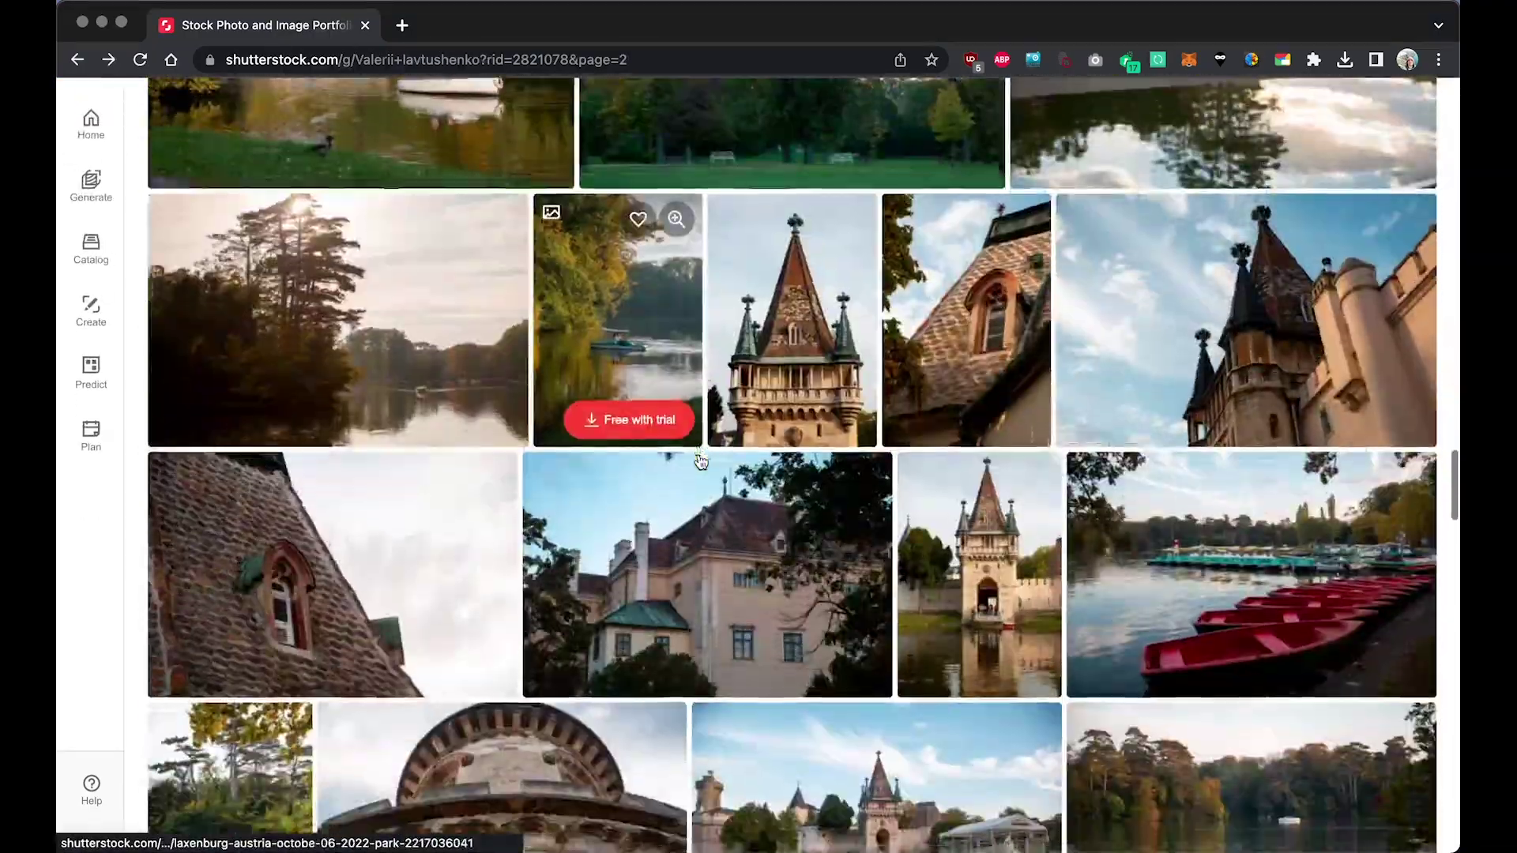
scroll(699, 461, "up", 20)
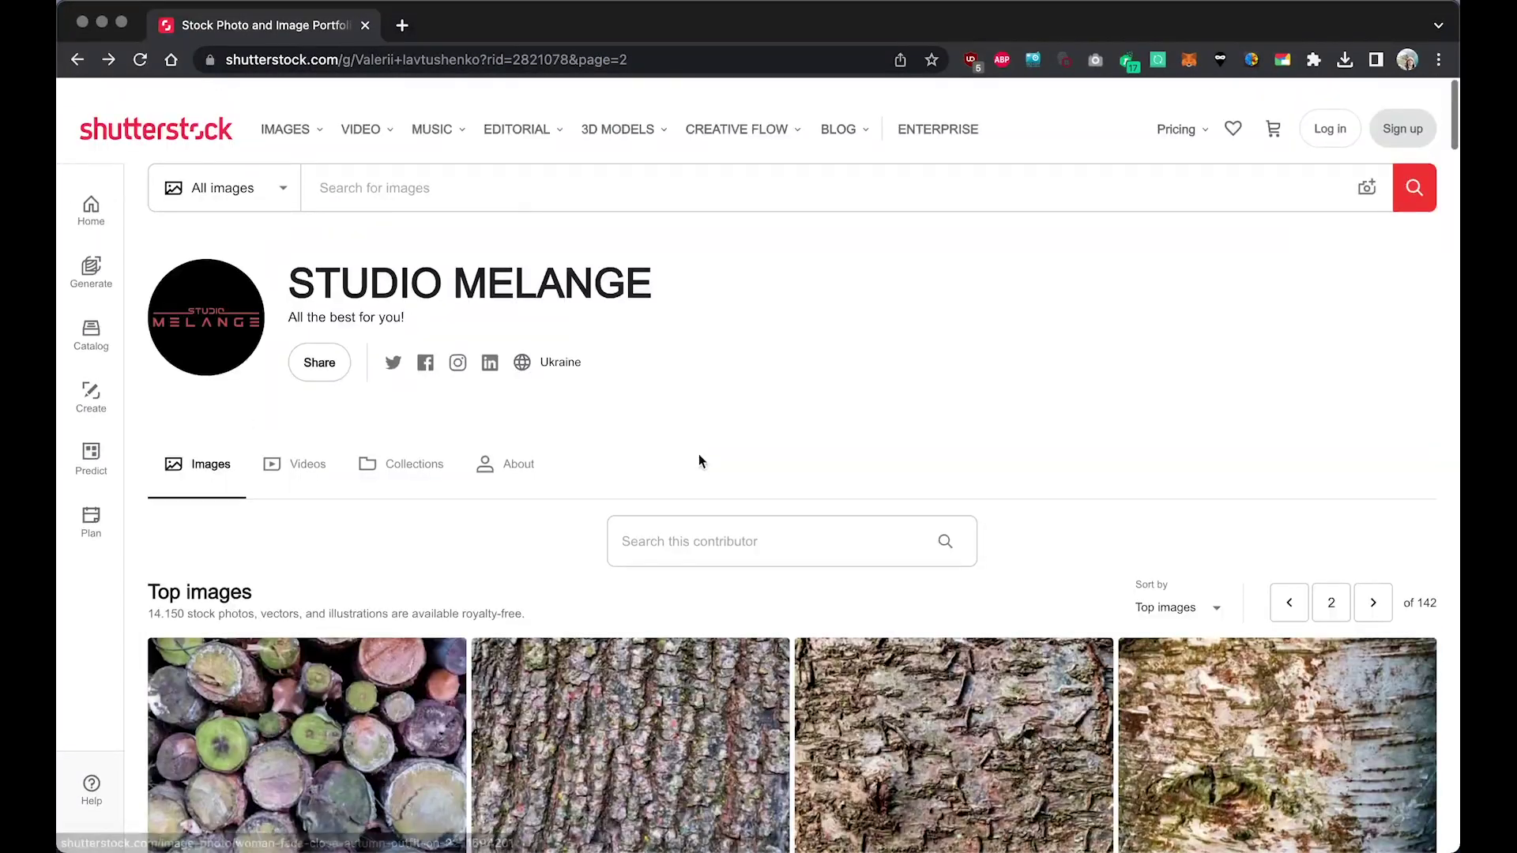
scroll(698, 461, "down", 1)
Return to the previous portfolio page, scroll through it, then switch back to DxO PureRAW 3.
left_click(1288, 593)
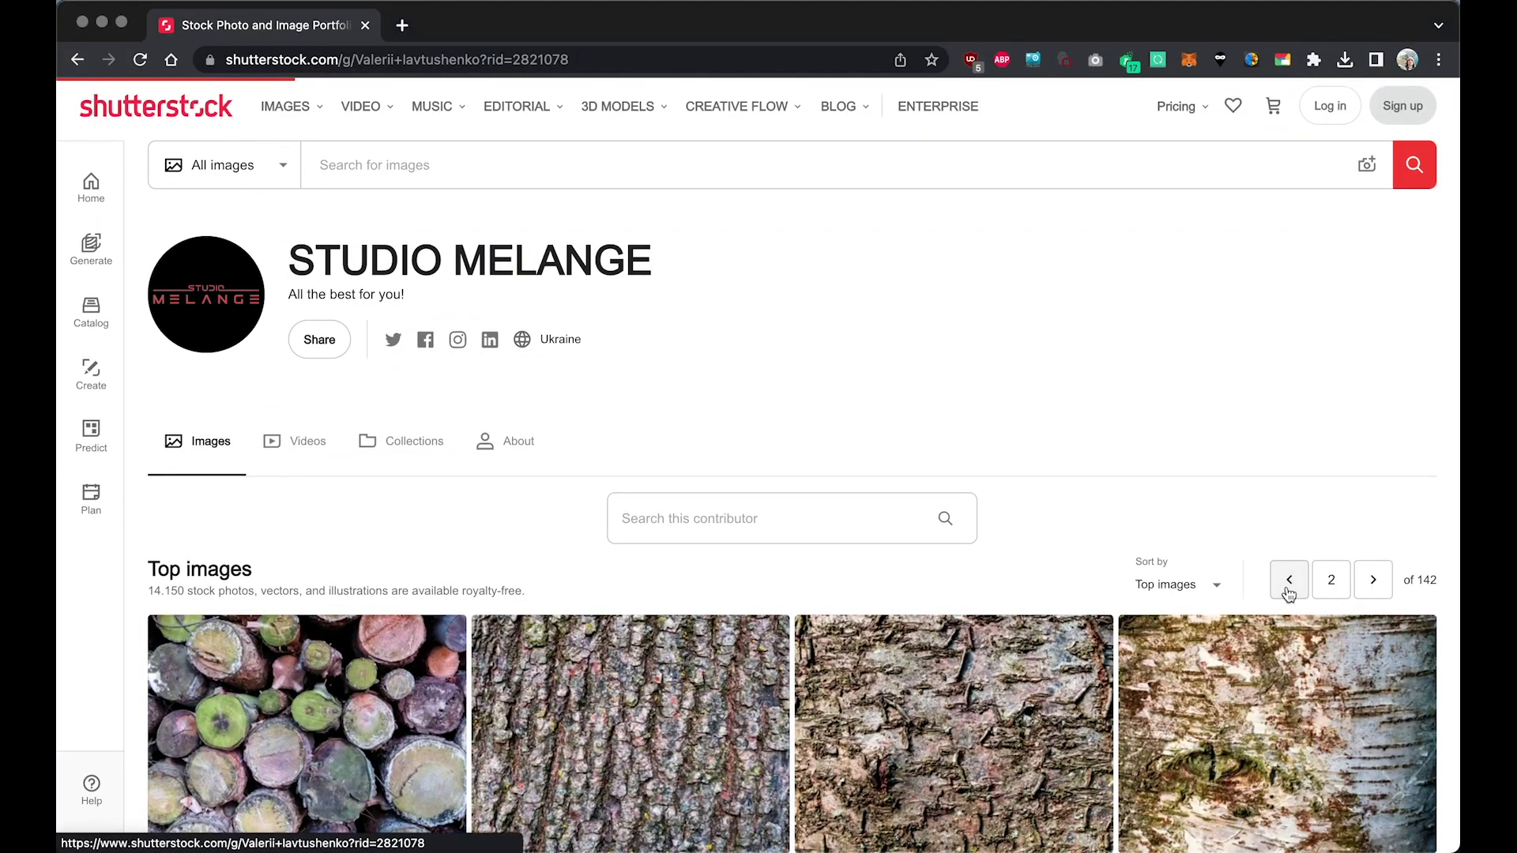
scroll(861, 638, "down", 10)
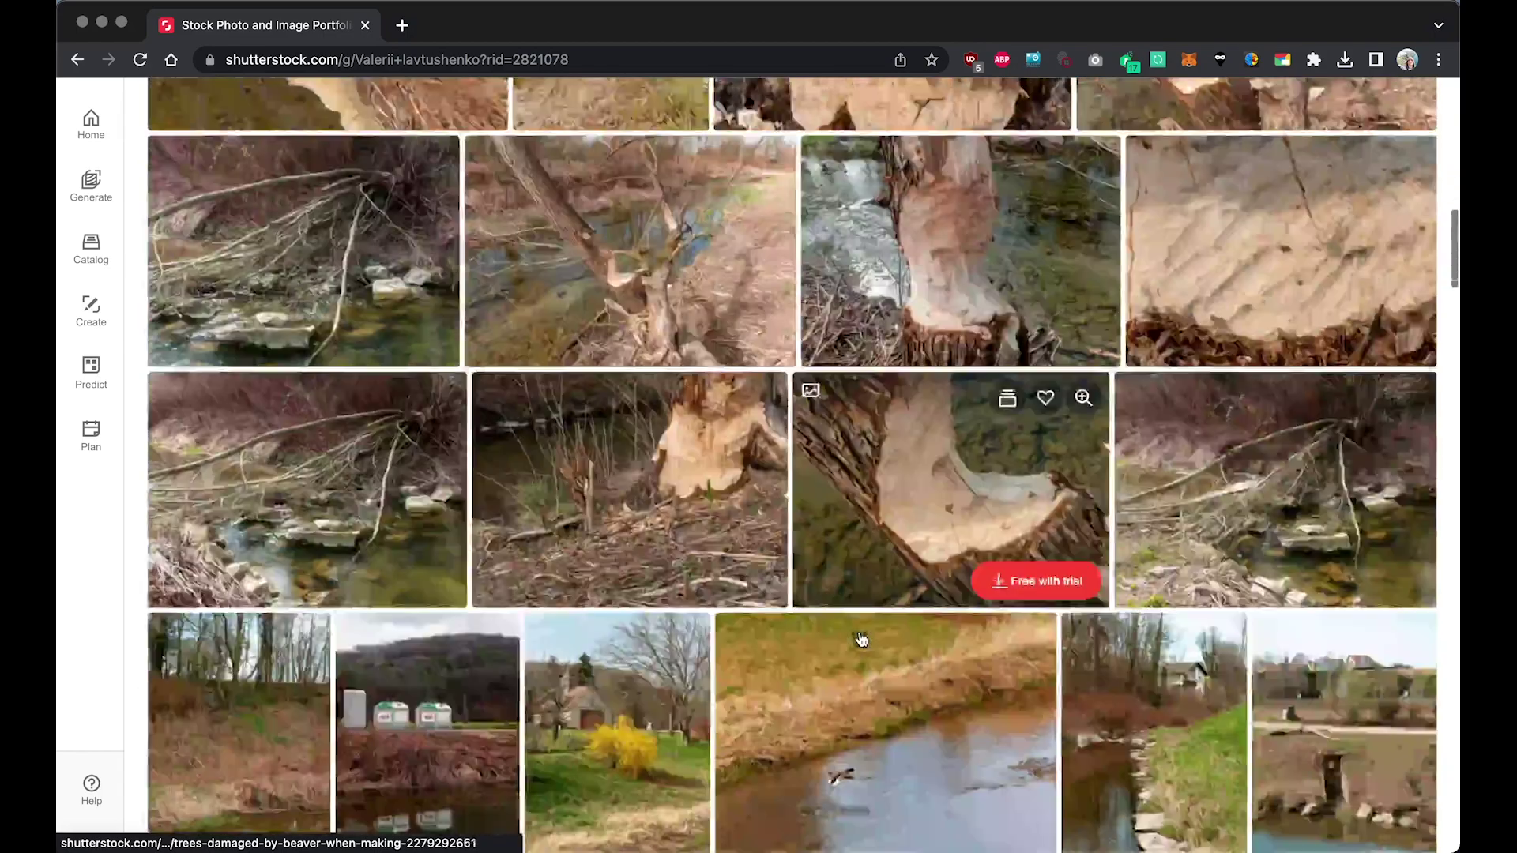
scroll(861, 638, "down", 6)
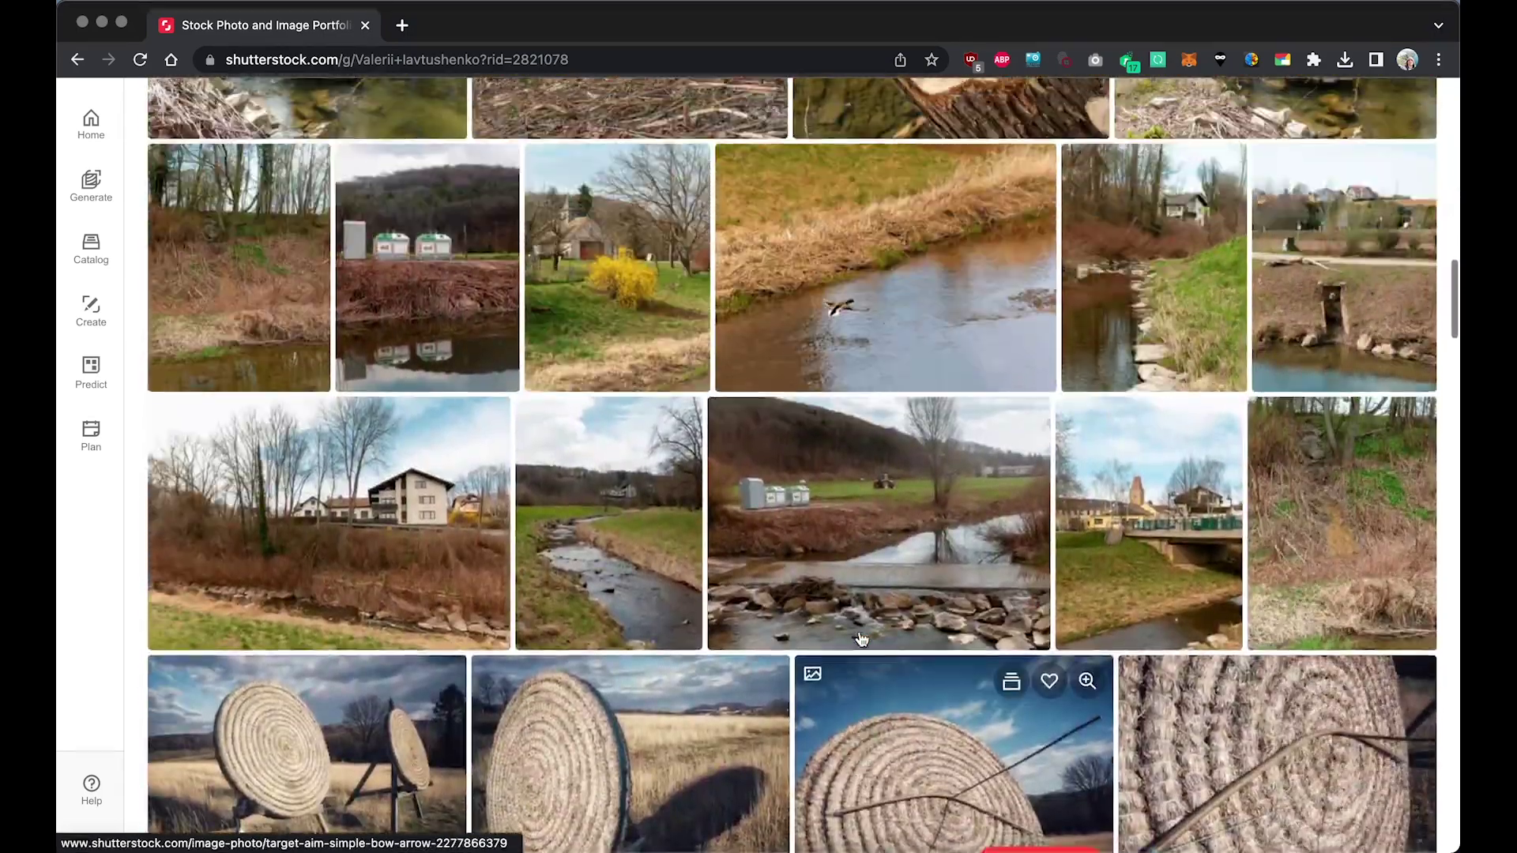
scroll(1058, 395, "up", 3)
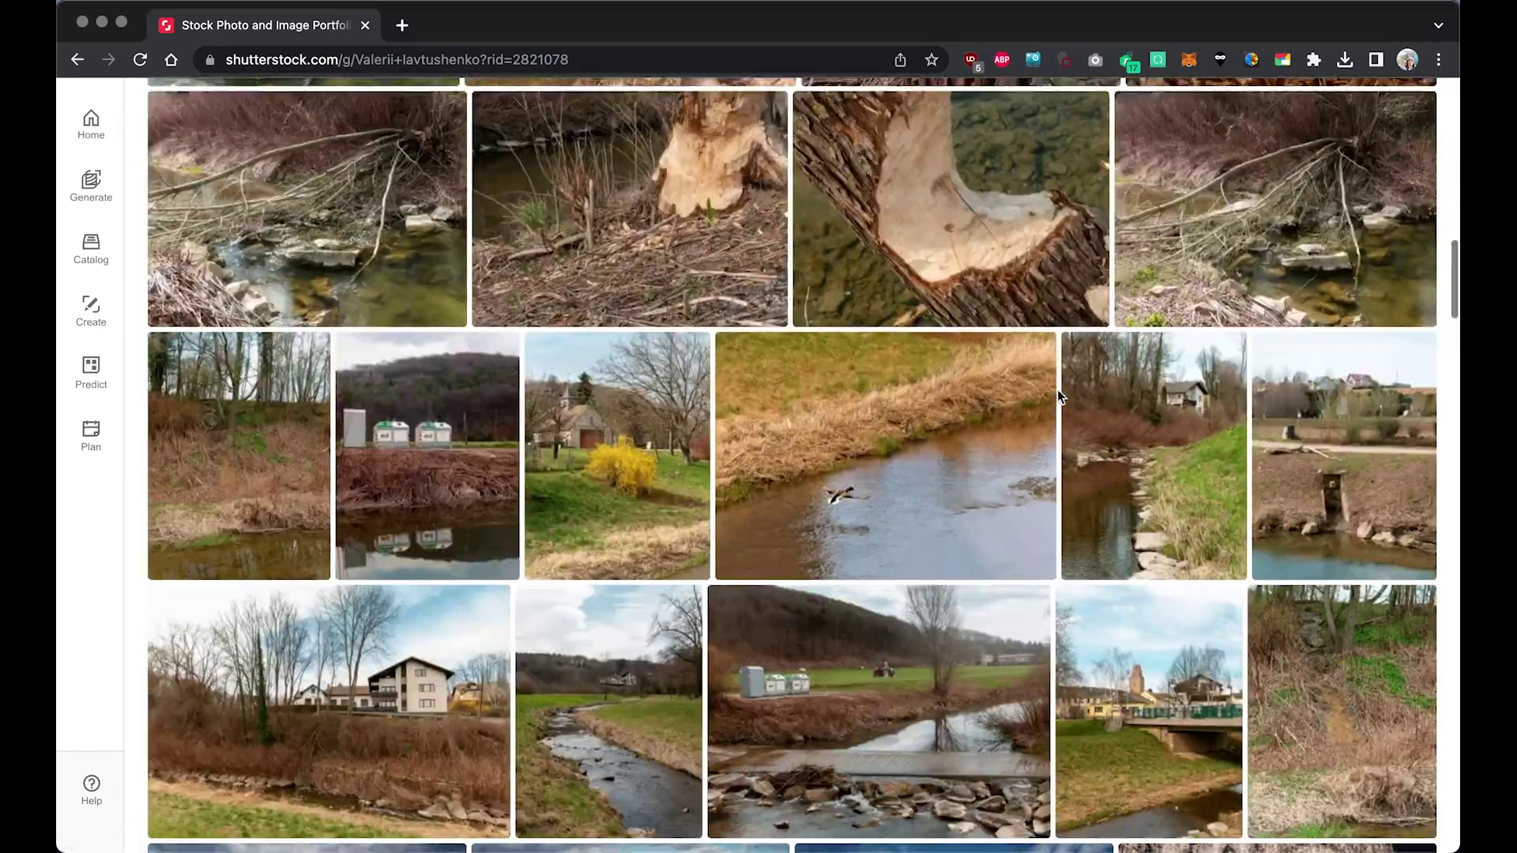
scroll(1059, 395, "up", 15)
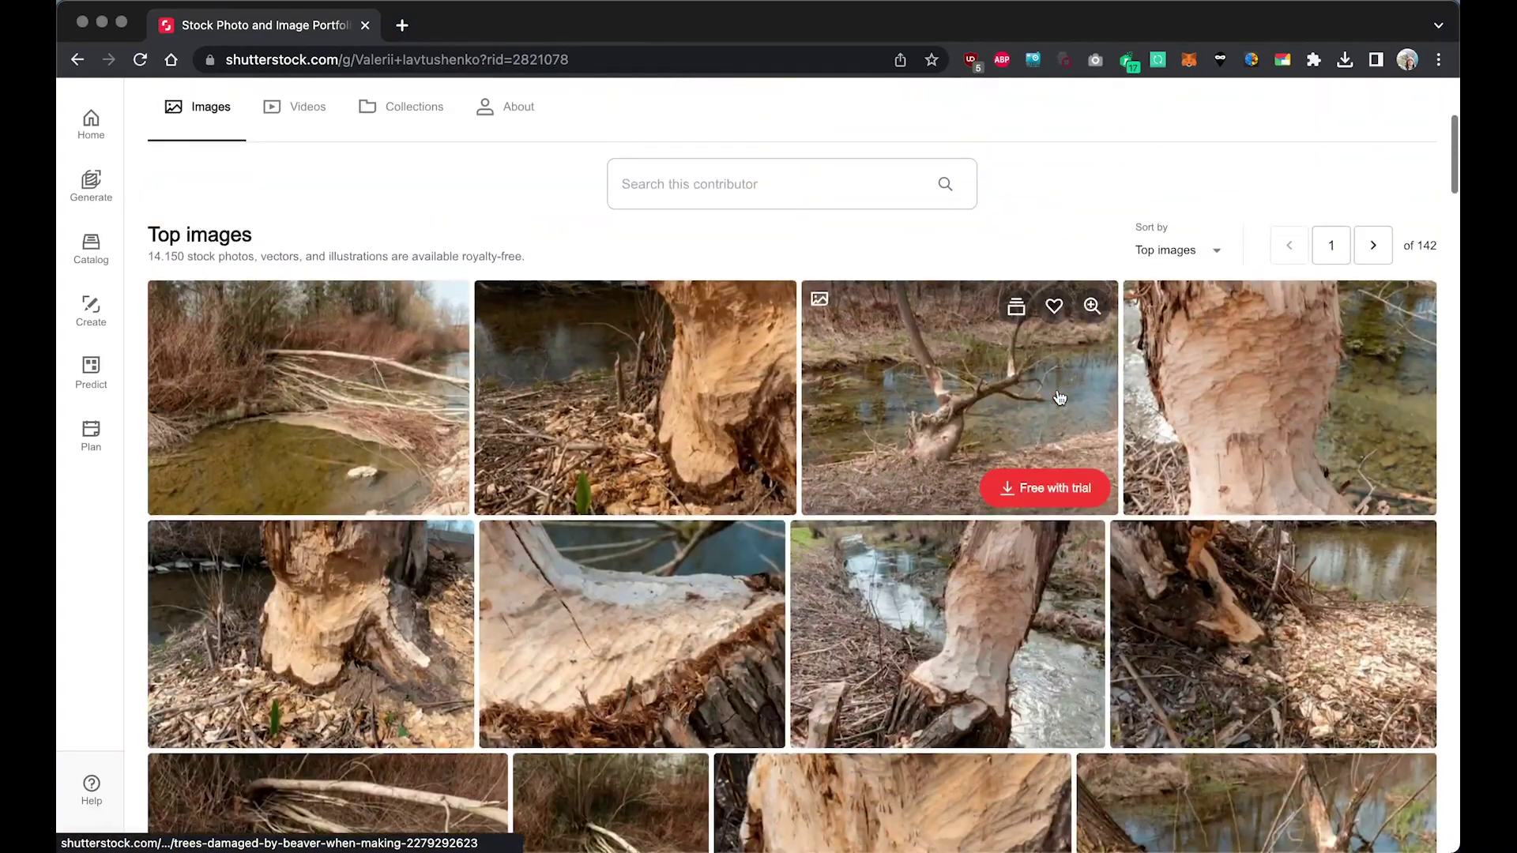
scroll(1058, 395, "down", 1)
mouse_move(66, 340)
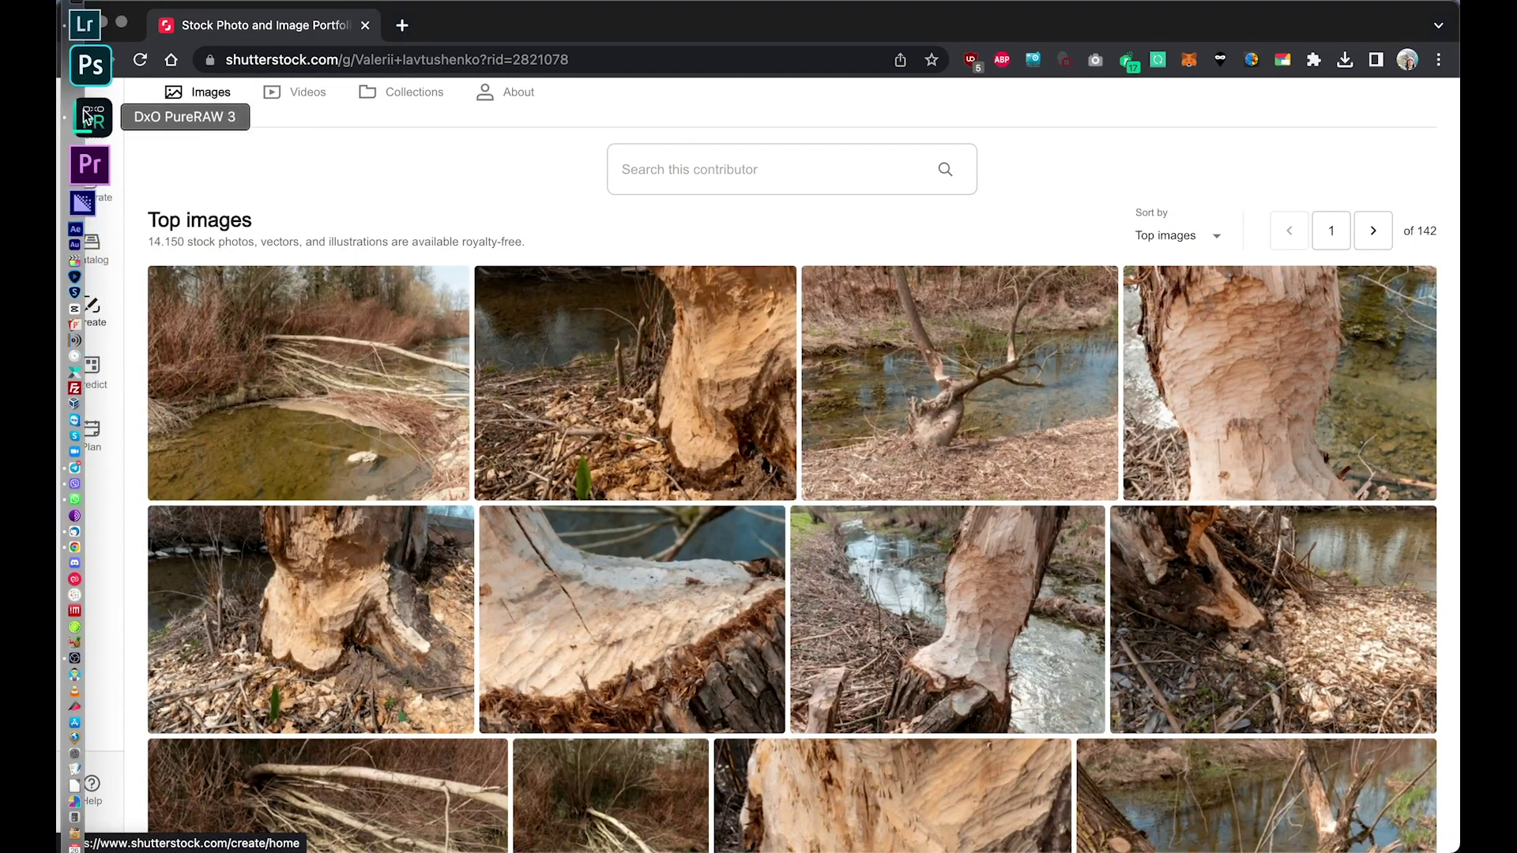
left_click(89, 117)
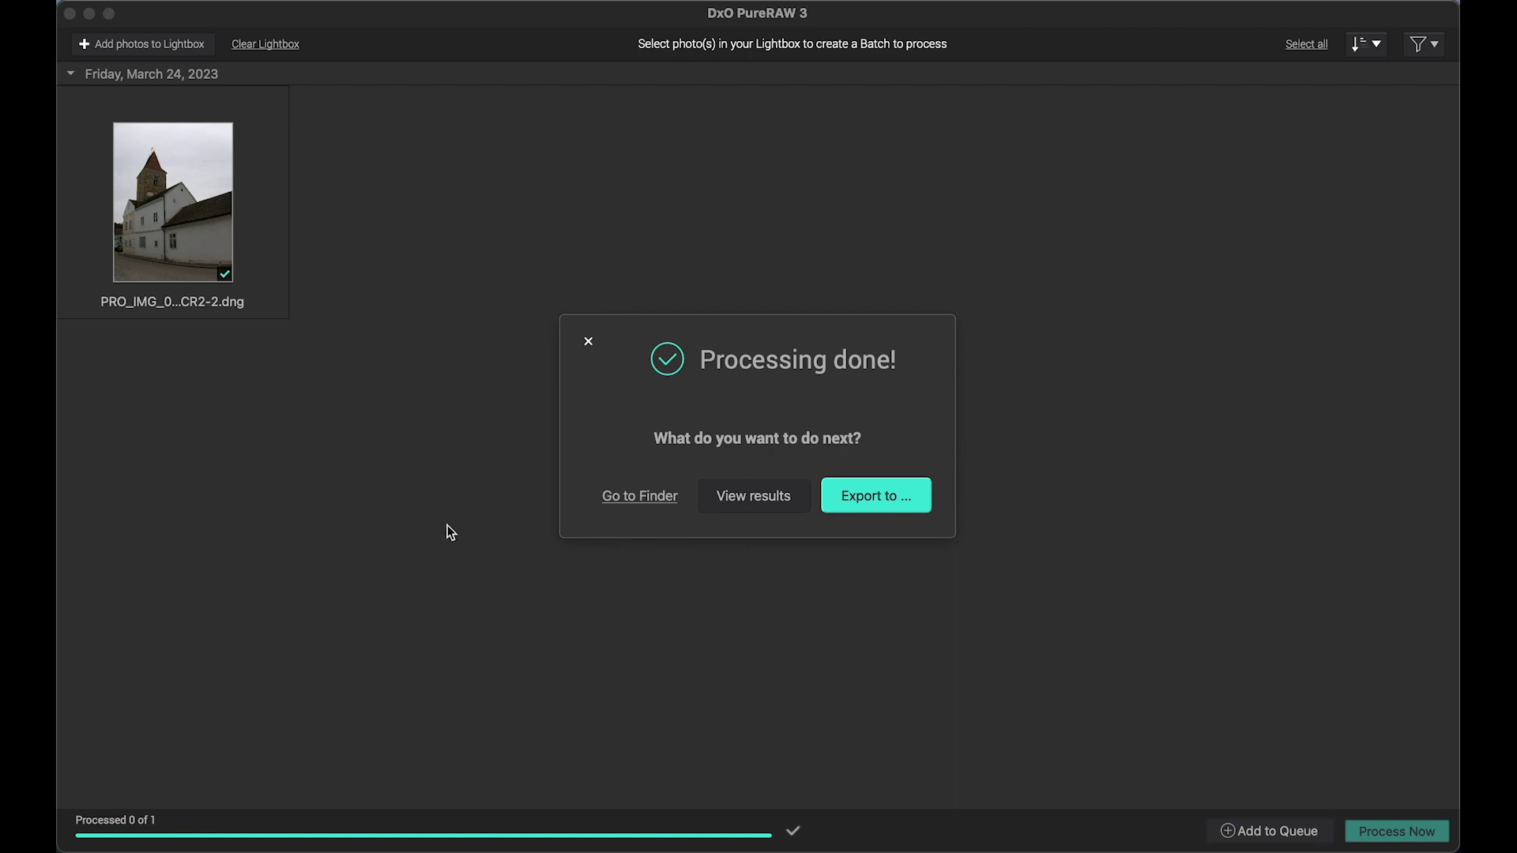
View the results comparing the church photo's Original RAW with its Processed DNG.
left_click(766, 496)
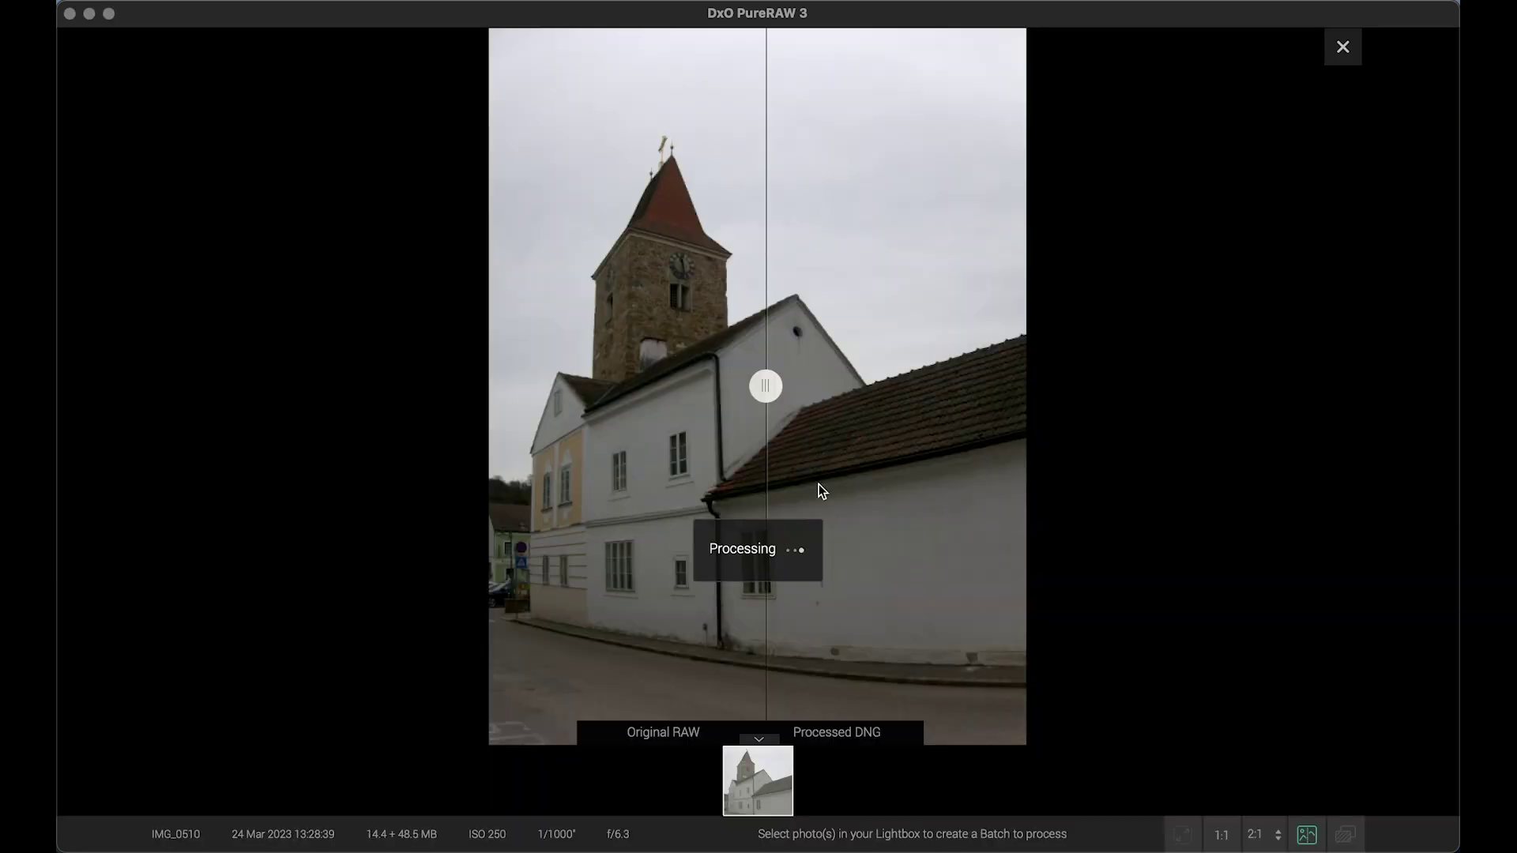
Zoom to 400% on the roof edge and pan down to the church's wall and window.
scroll(818, 485, "up", 5)
scroll(818, 485, "up", 5)
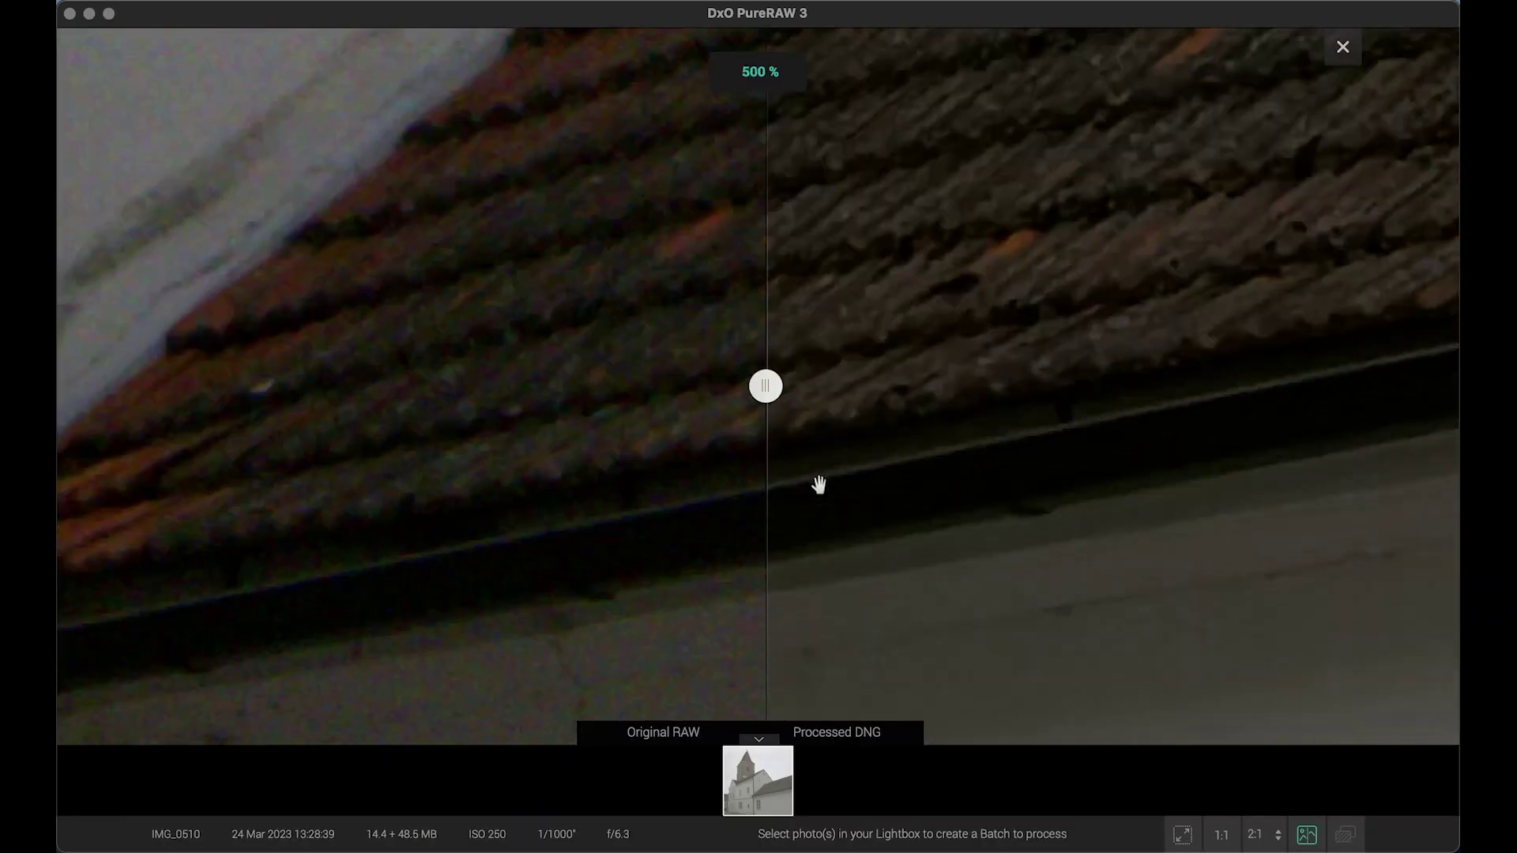
scroll(818, 485, "up", 1)
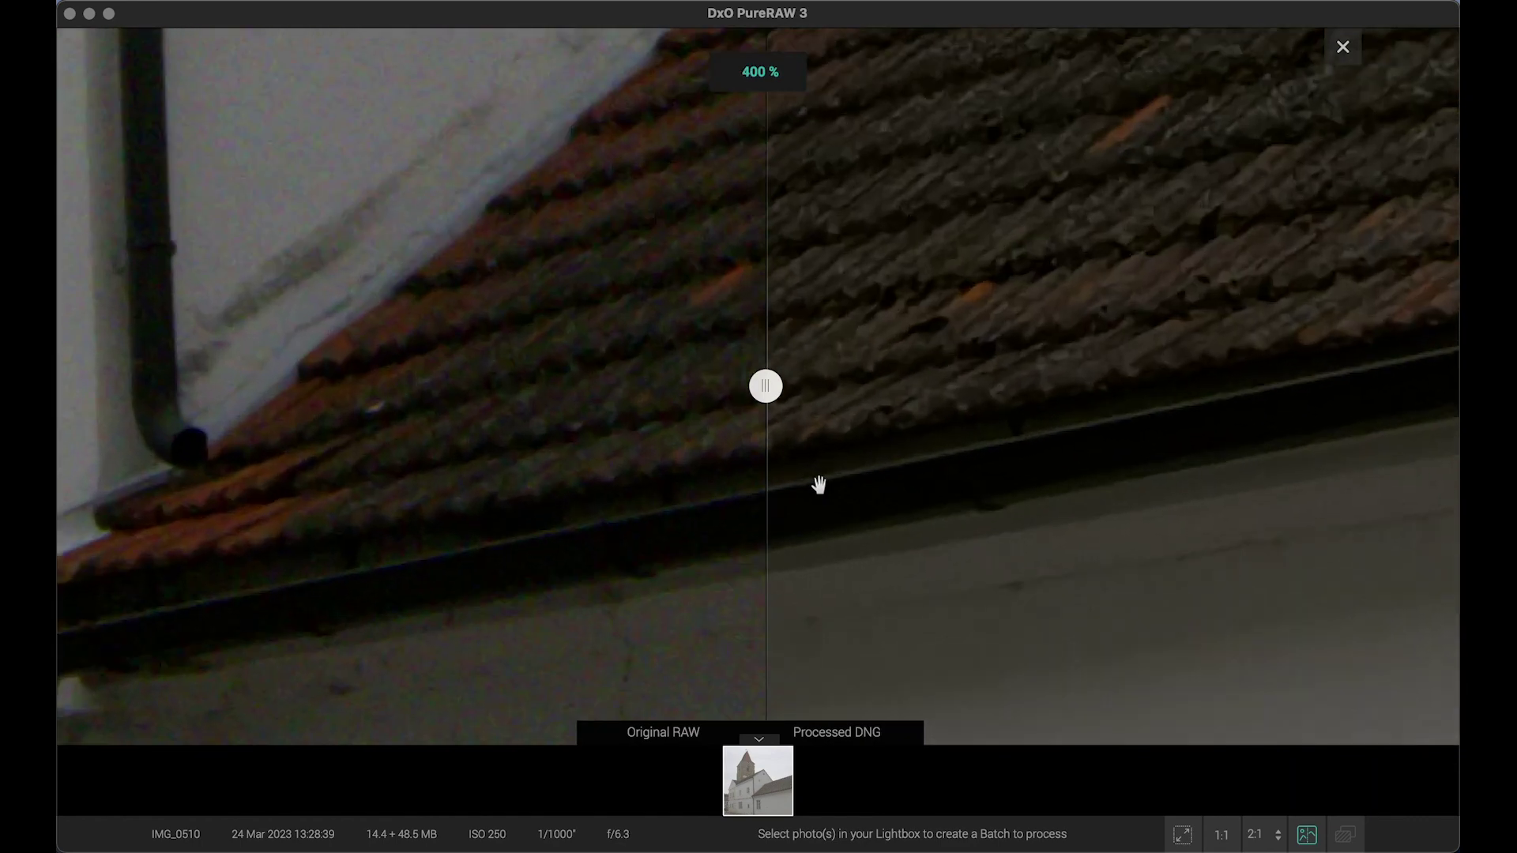
left_click_drag(917, 403, 1154, 432)
scroll(1019, 343, "left", 2)
scroll(1059, 338, "down", 10)
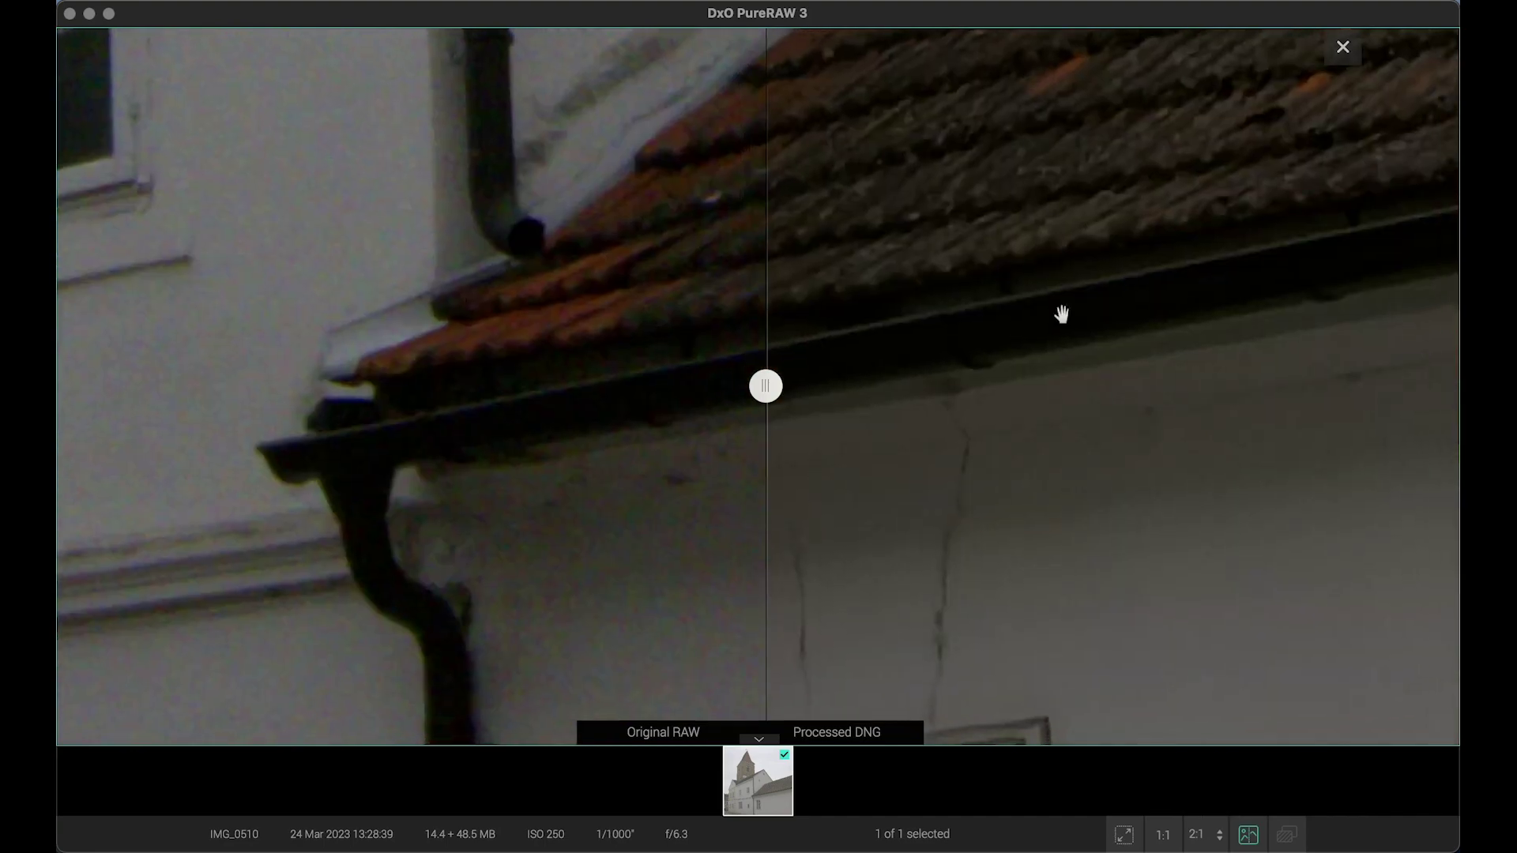
scroll(997, 193, "down", 8)
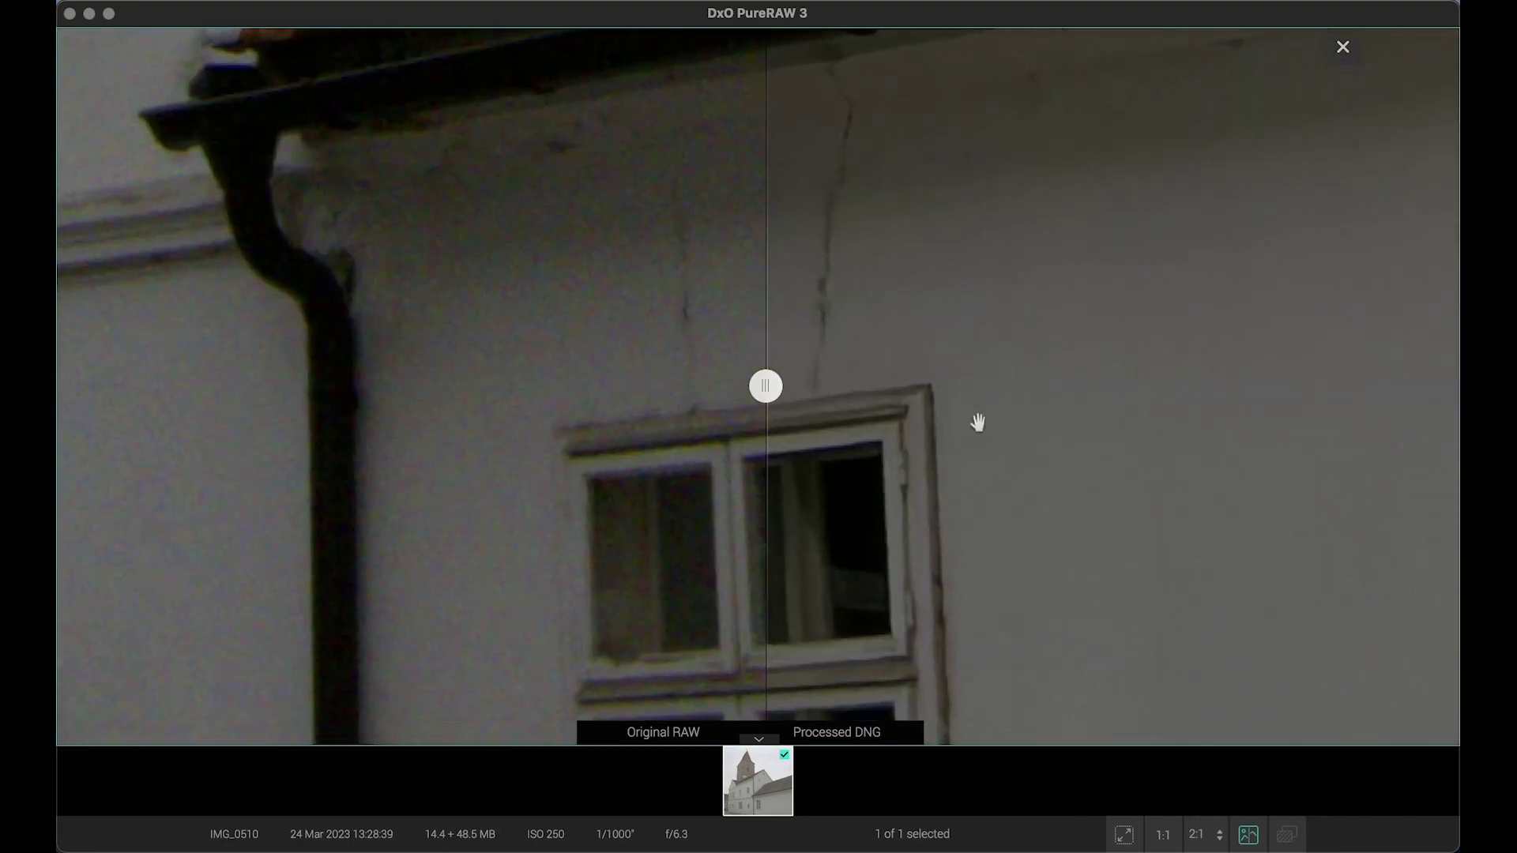
scroll(978, 420, "left", 2)
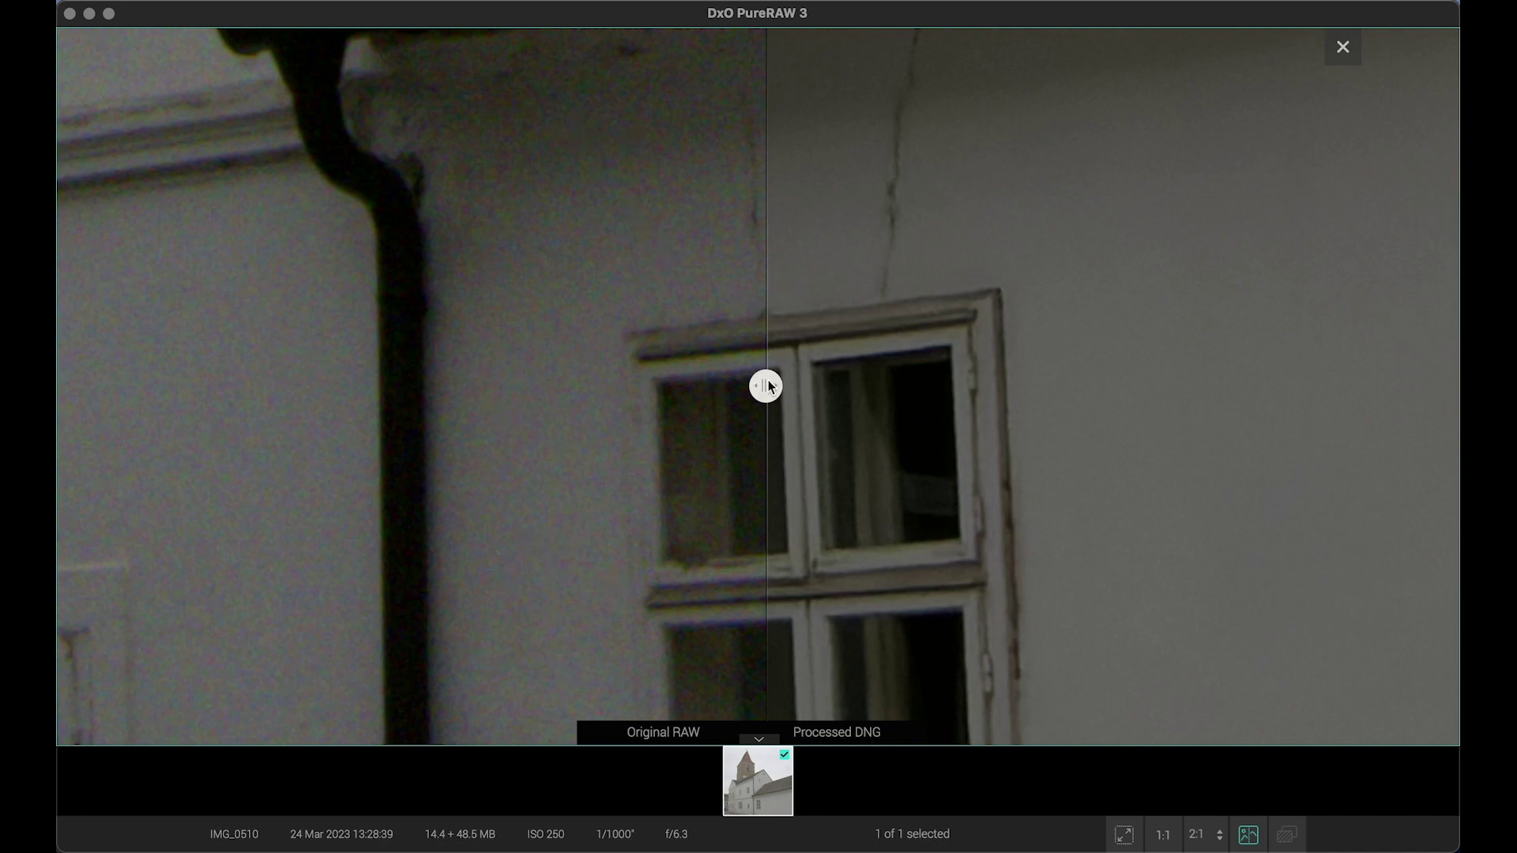
left_click_drag(769, 386, 549, 404)
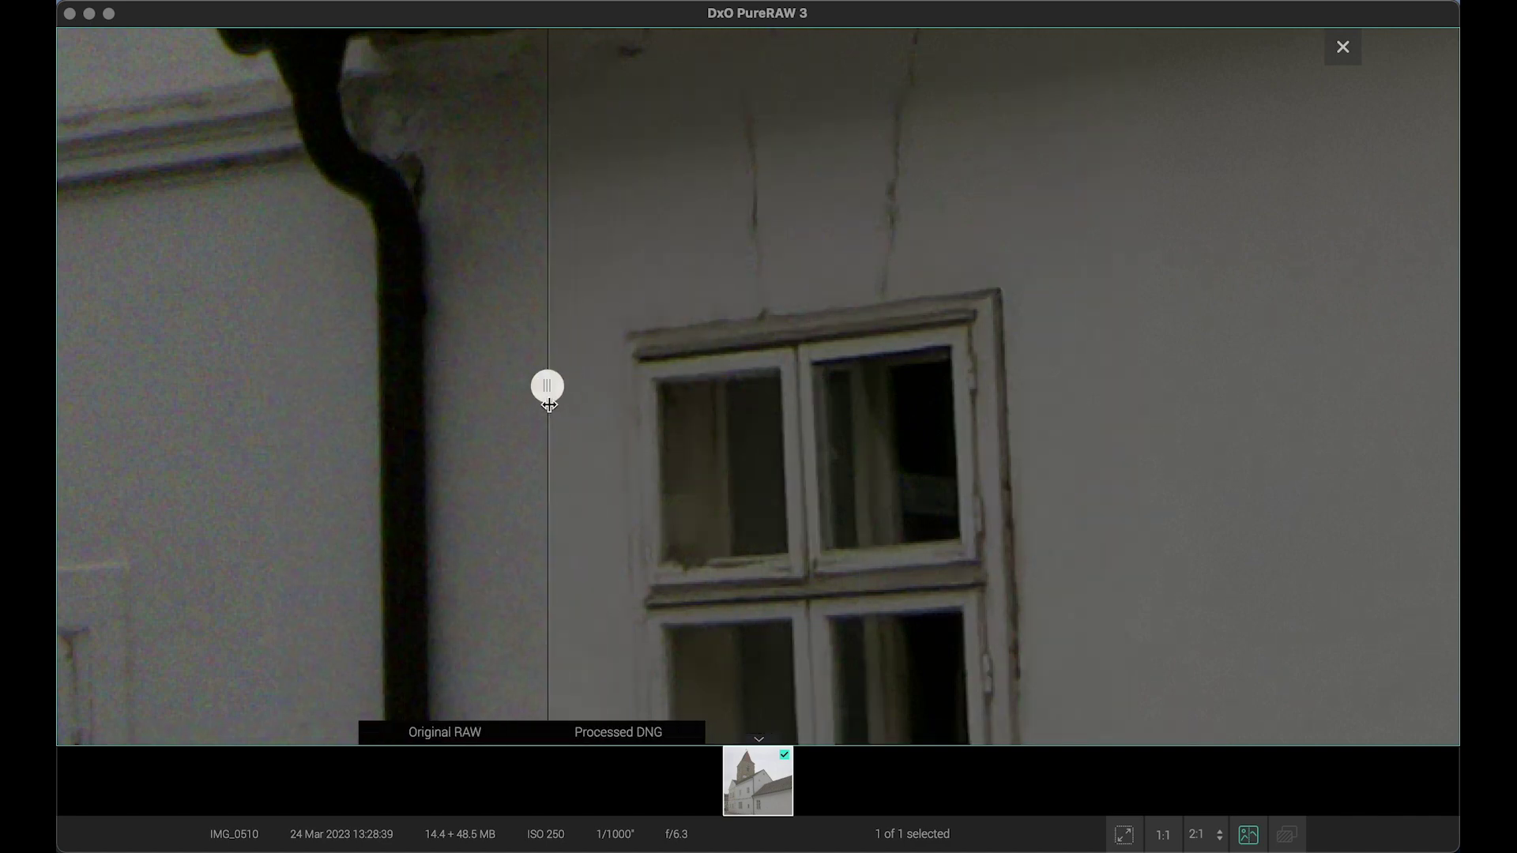
Sweep the before/after divider while panning along the wall, cornice and downpipe to the yellow facade windows.
left_click_drag(640, 458, 1224, 442)
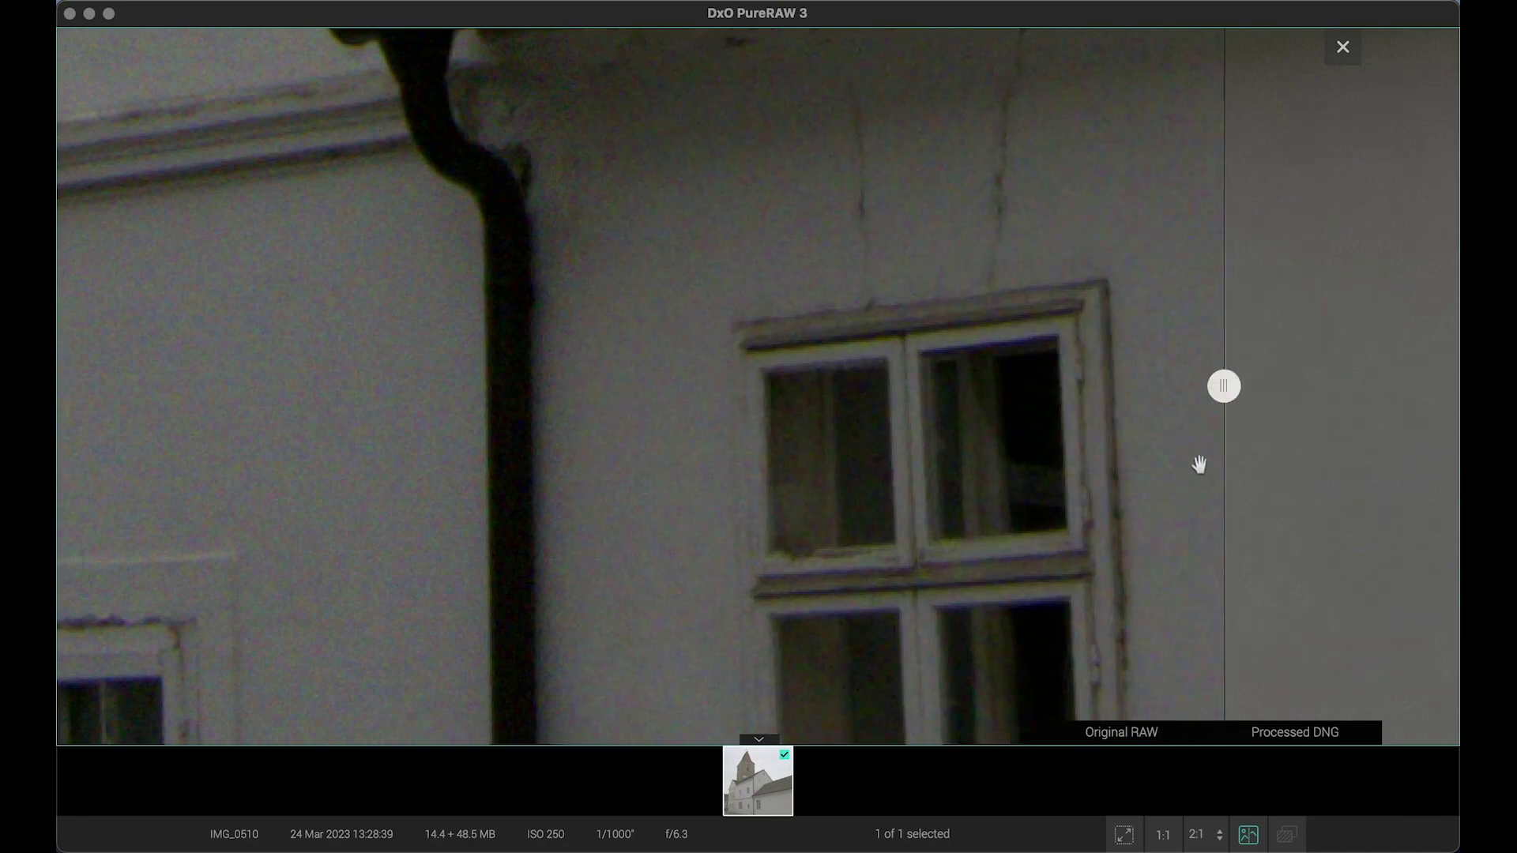
left_click_drag(1220, 385, 578, 469)
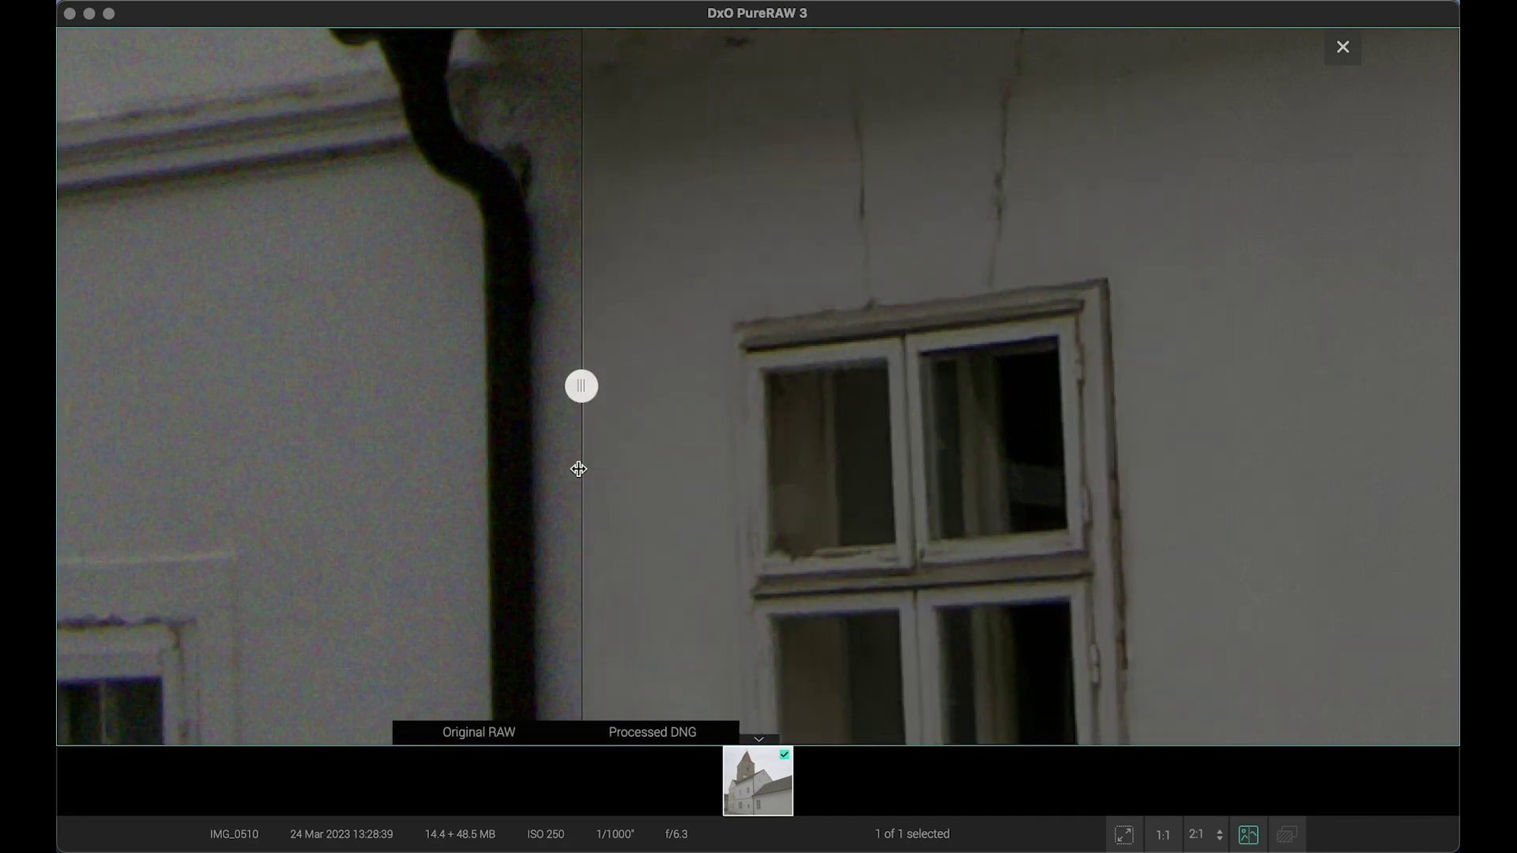
left_click_drag(676, 226, 1418, 434)
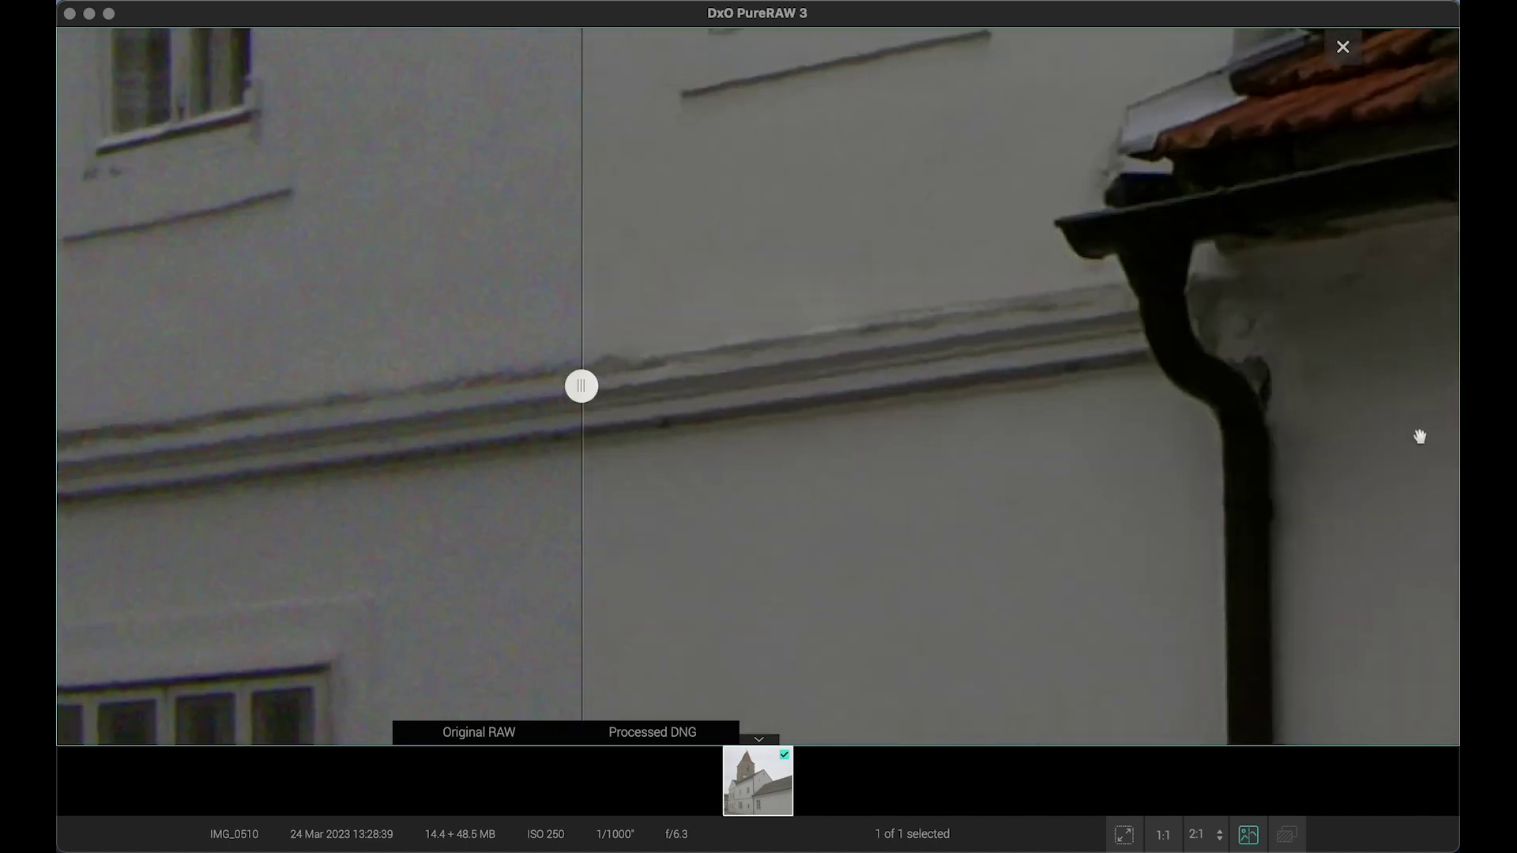
left_click_drag(948, 372, 1068, 719)
left_click_drag(806, 335, 917, 260)
left_click_drag(618, 368, 417, 281)
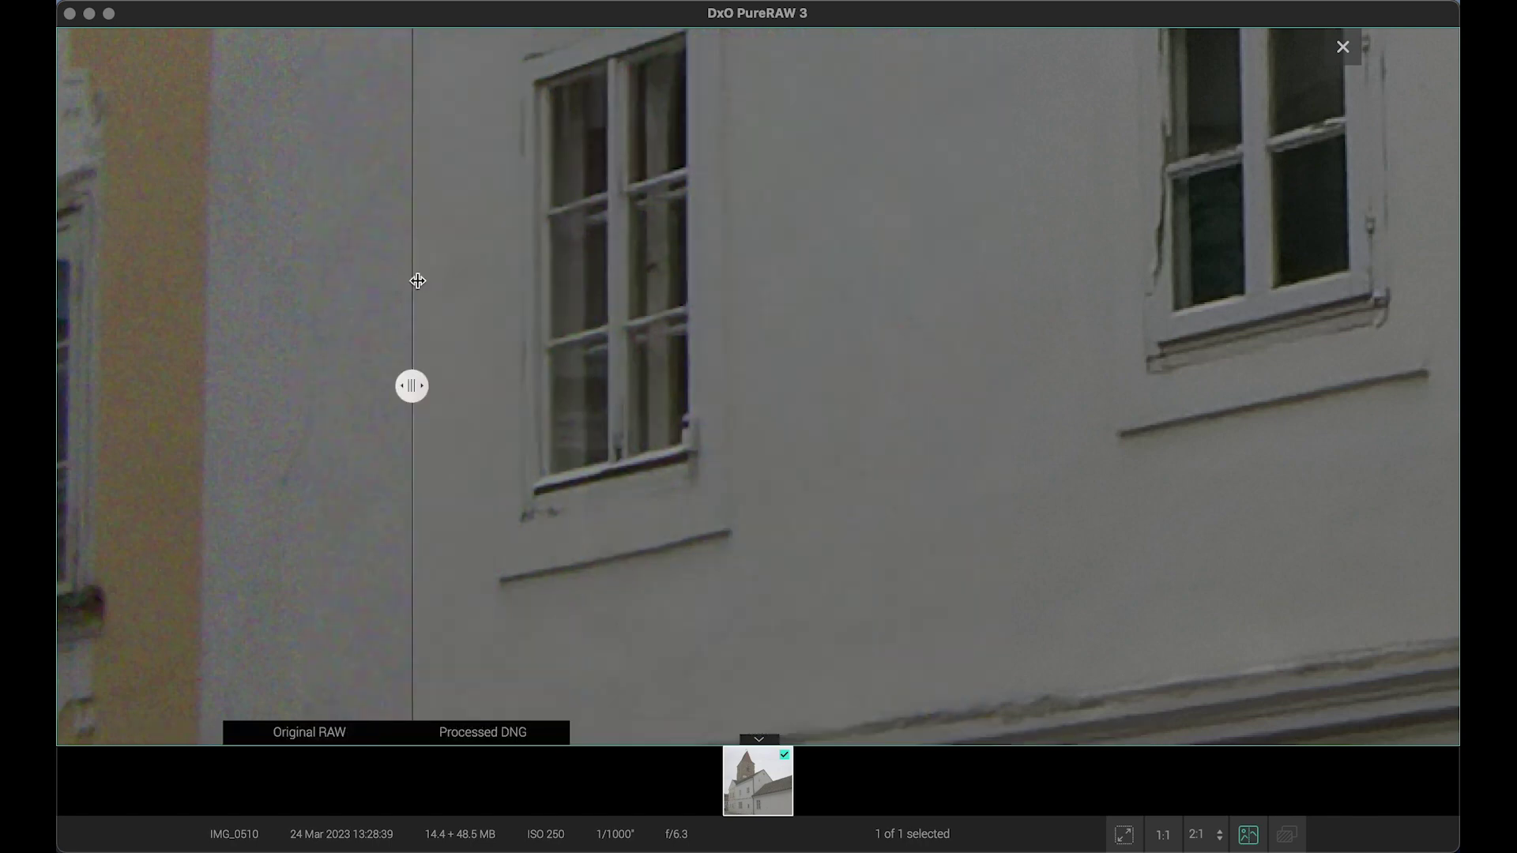
Zoom and pan to the street signs, sweeping the before/after divider across them.
scroll(876, 304, "down", 5)
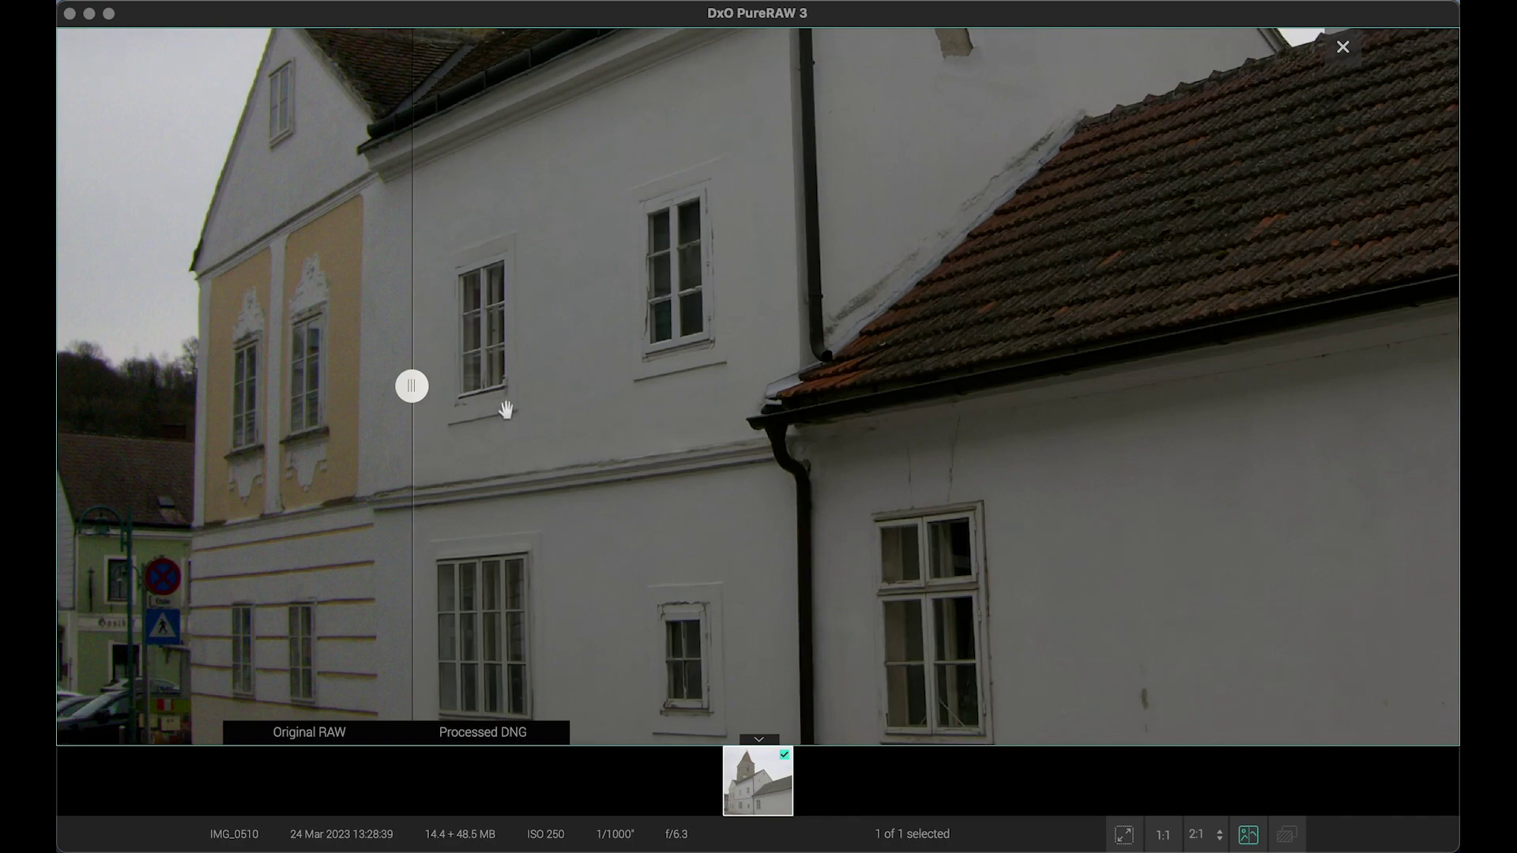
scroll(505, 410, "up", 5)
left_click_drag(506, 409, 1237, 270)
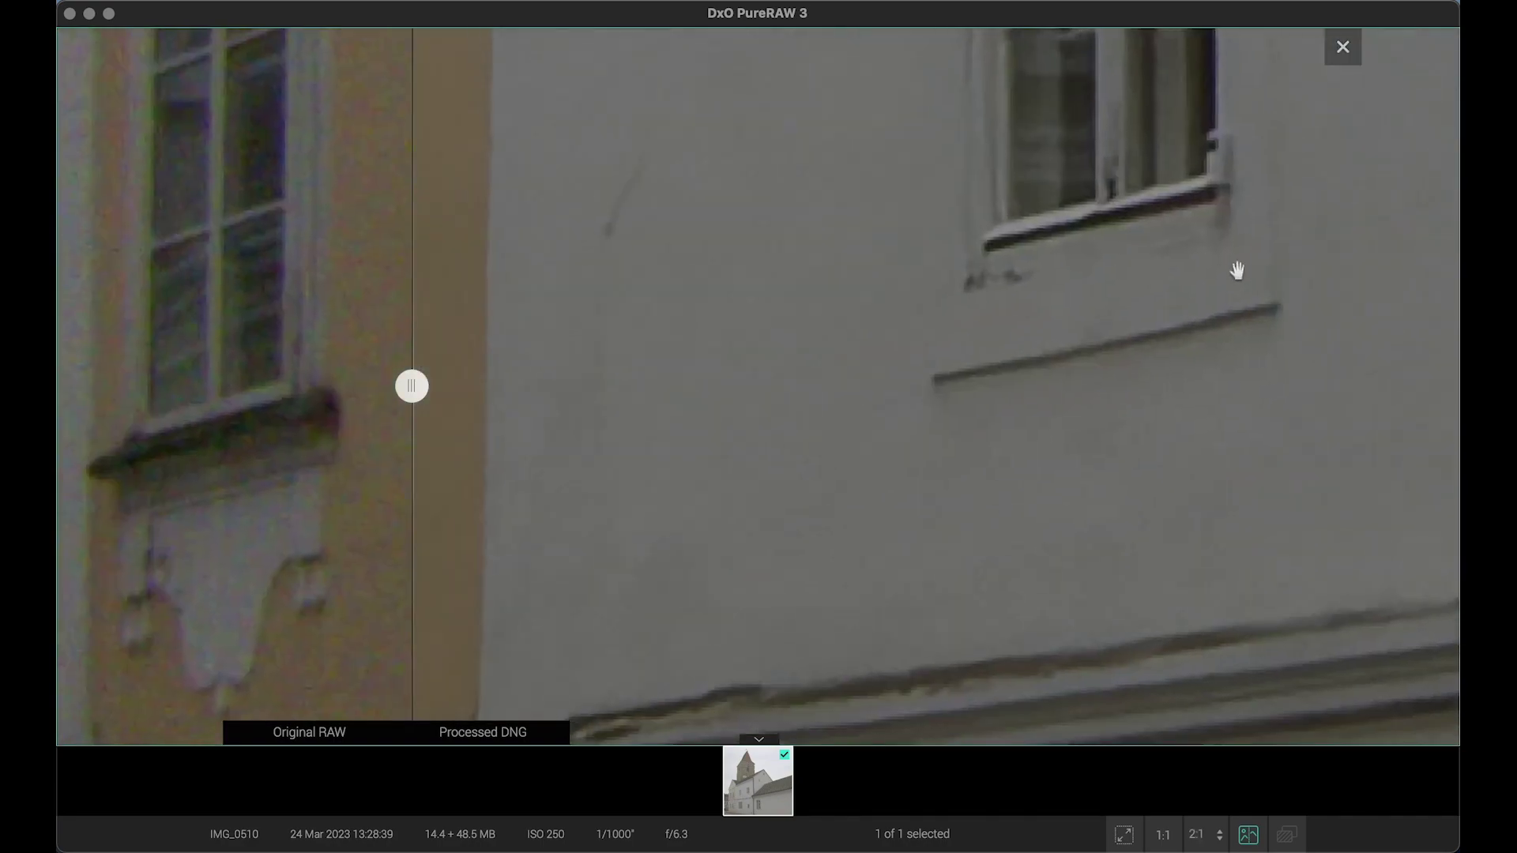
scroll(828, 404, "down", 15)
scroll(828, 405, "left", 8)
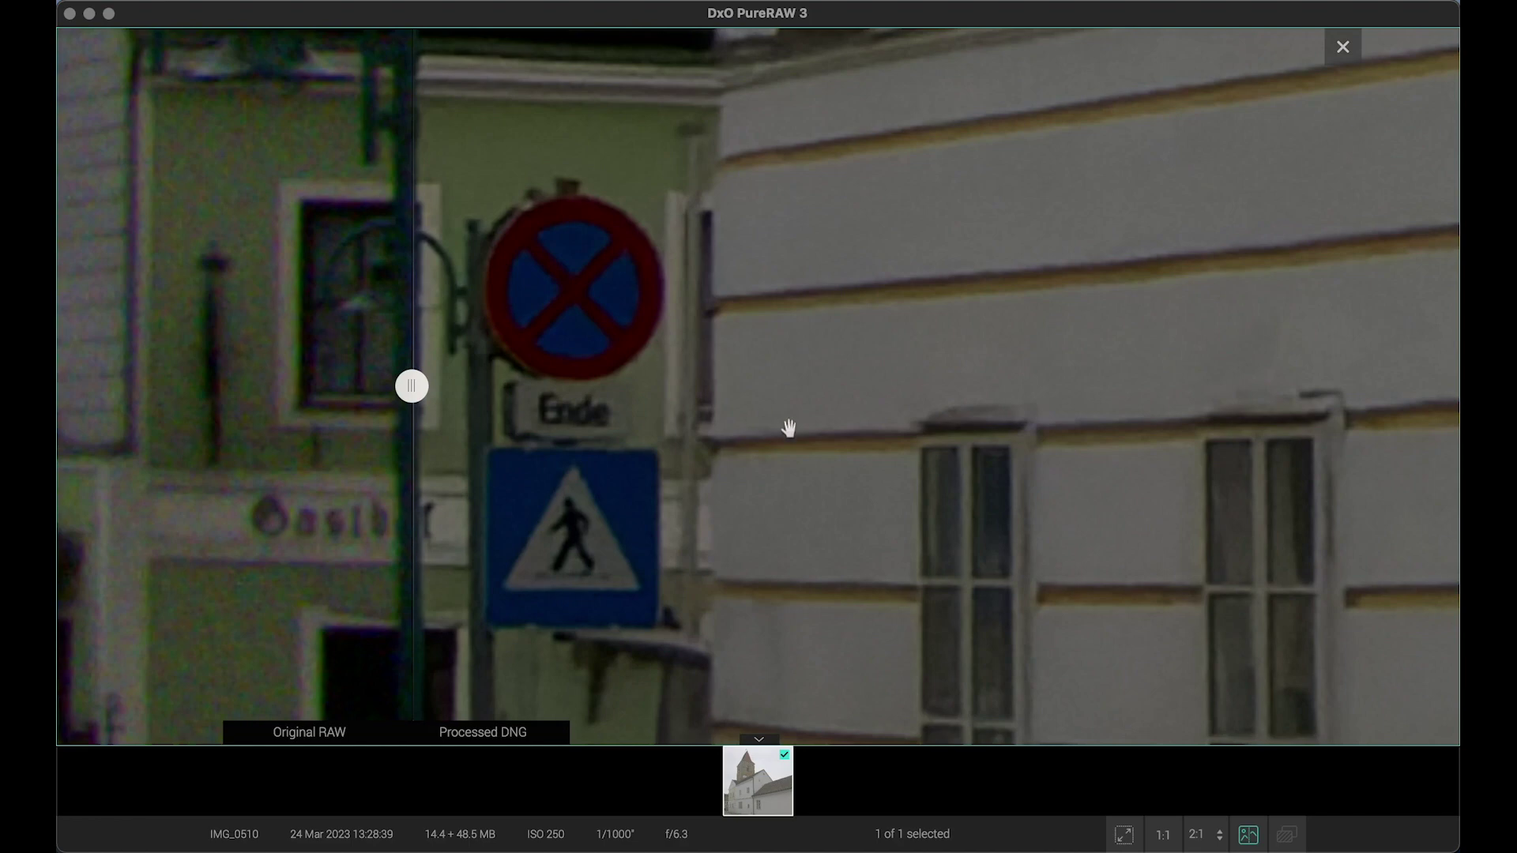
scroll(788, 428, "down", 5)
left_click_drag(410, 385, 263, 385)
left_click_drag(298, 437, 243, 404)
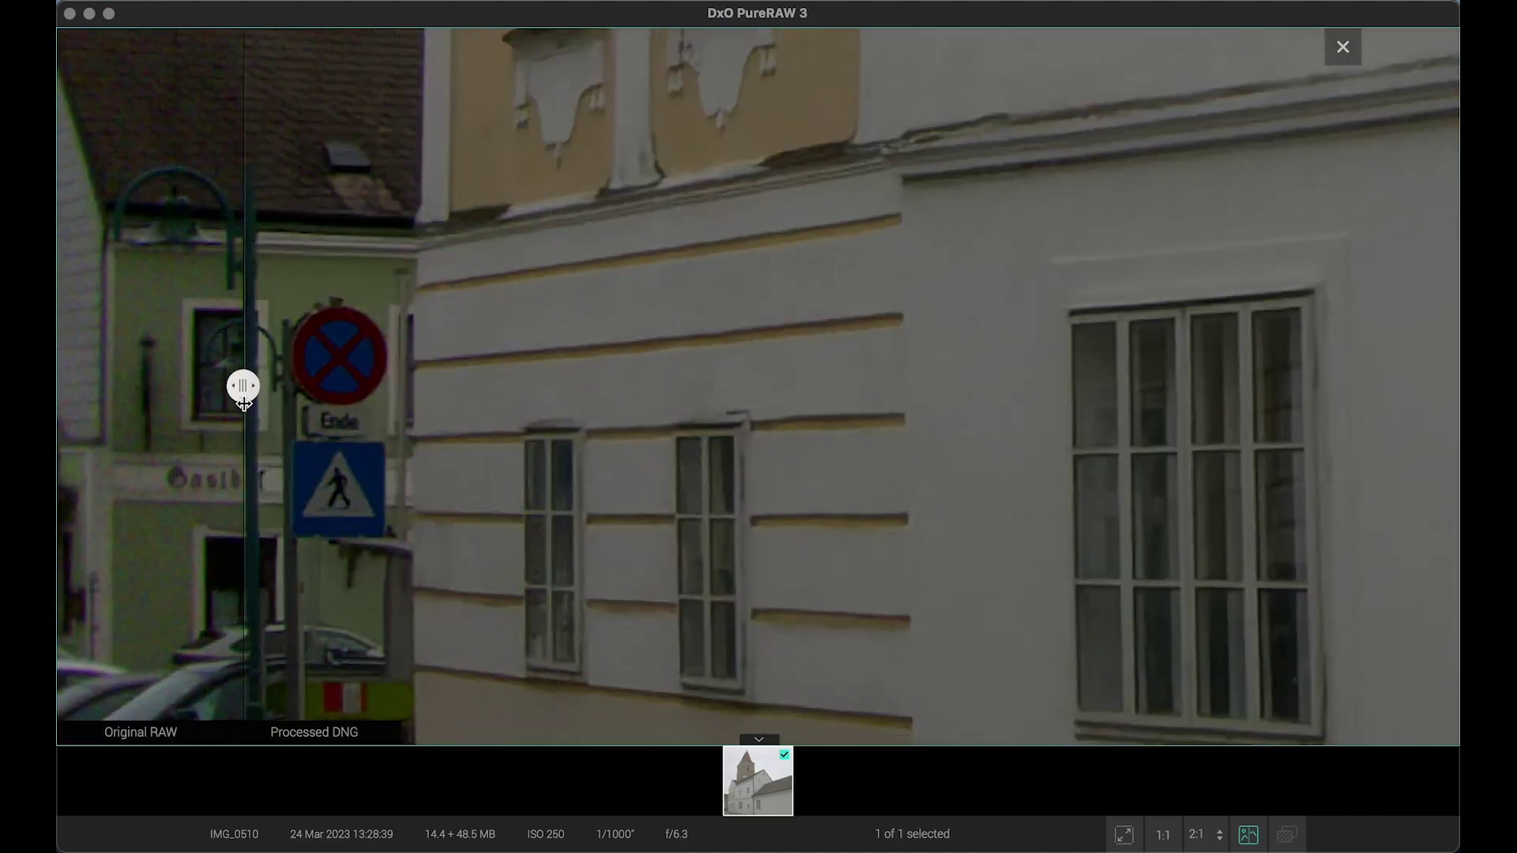
Pan up past the gable and roof to the church clock tower at 360%.
scroll(946, 305, "down", 3)
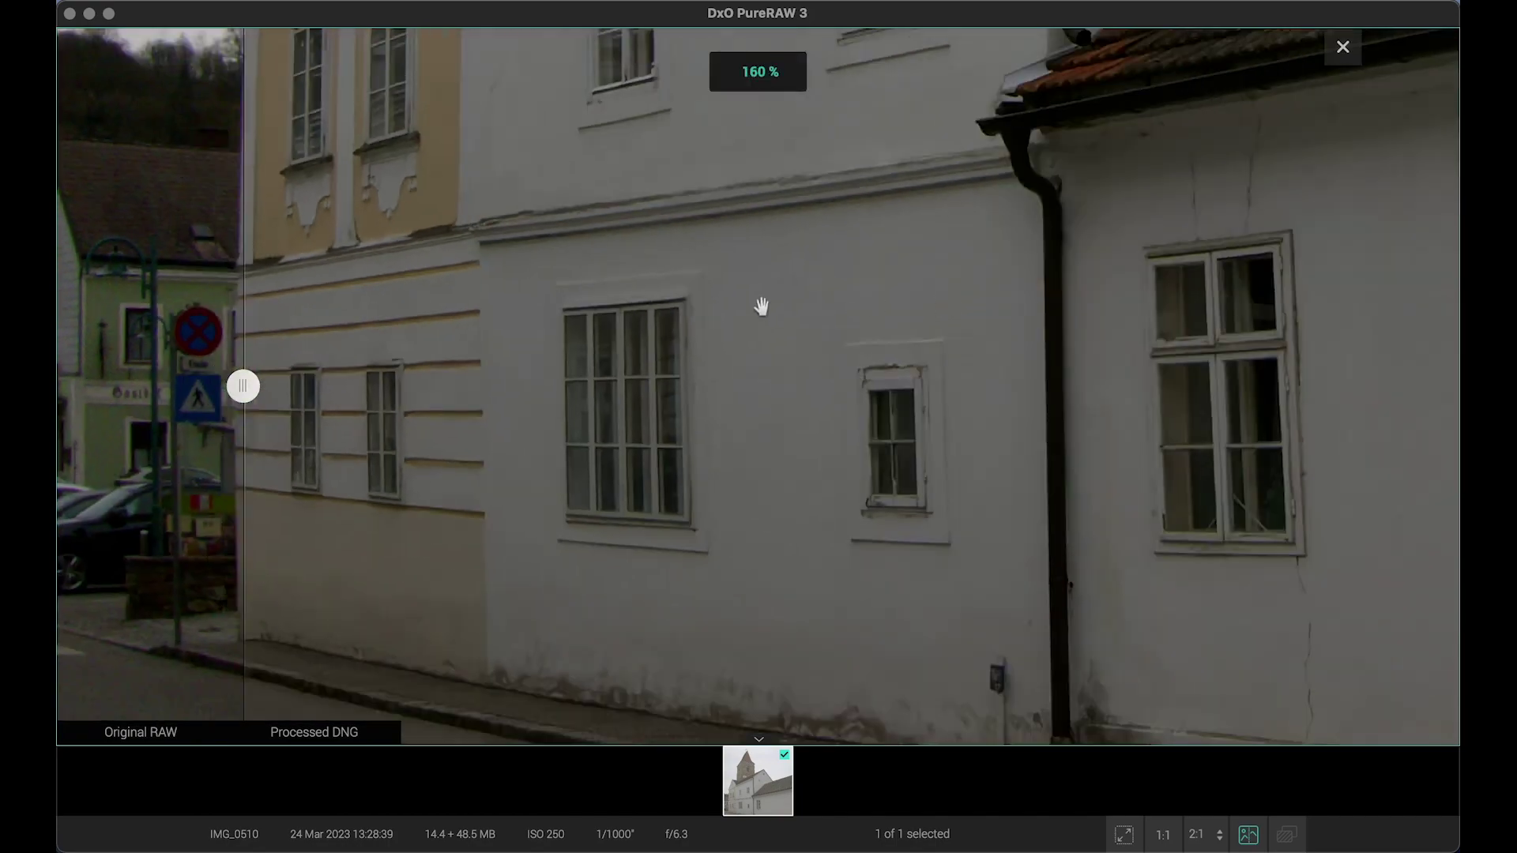
left_click_drag(761, 307, 755, 731)
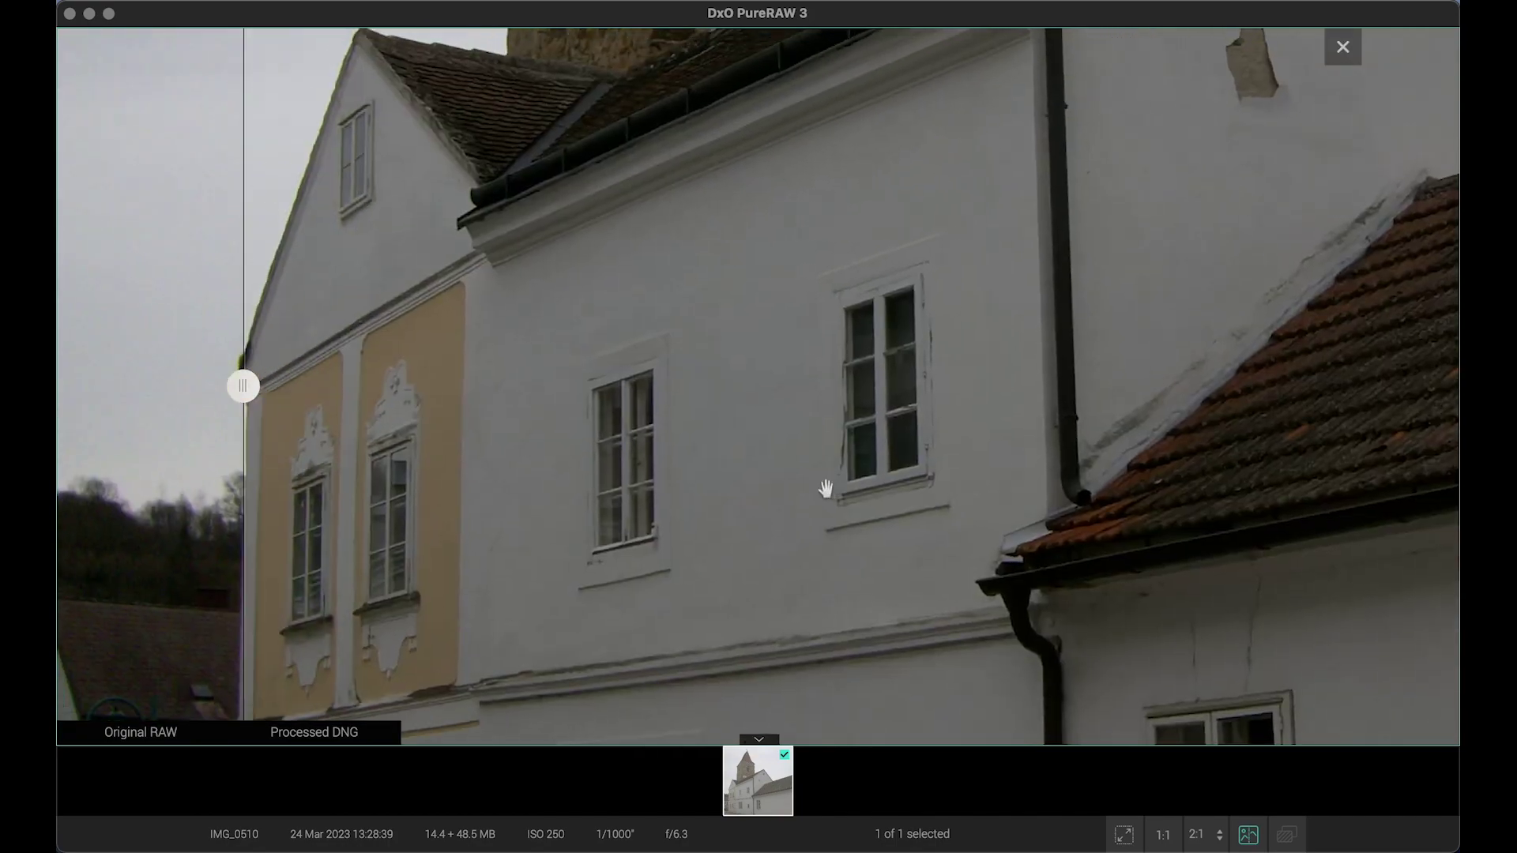
left_click_drag(711, 282, 711, 400)
left_click_drag(734, 247, 664, 765)
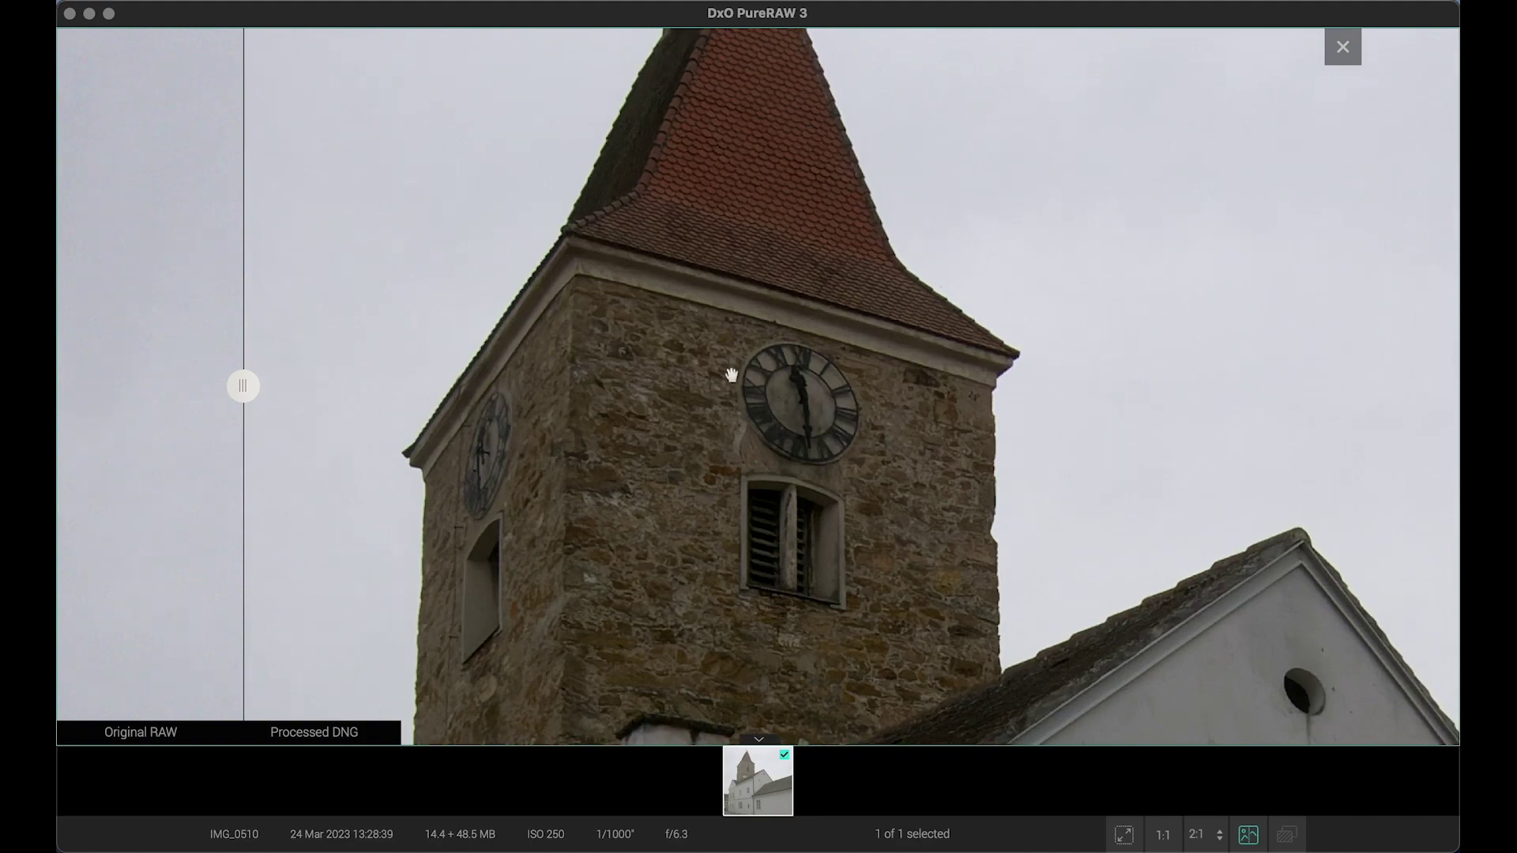
left_click_drag(730, 375, 760, 519)
Sweep the divider across the clock face, then zoom out to about 118% showing tower and gable.
scroll(824, 505, "up", 3)
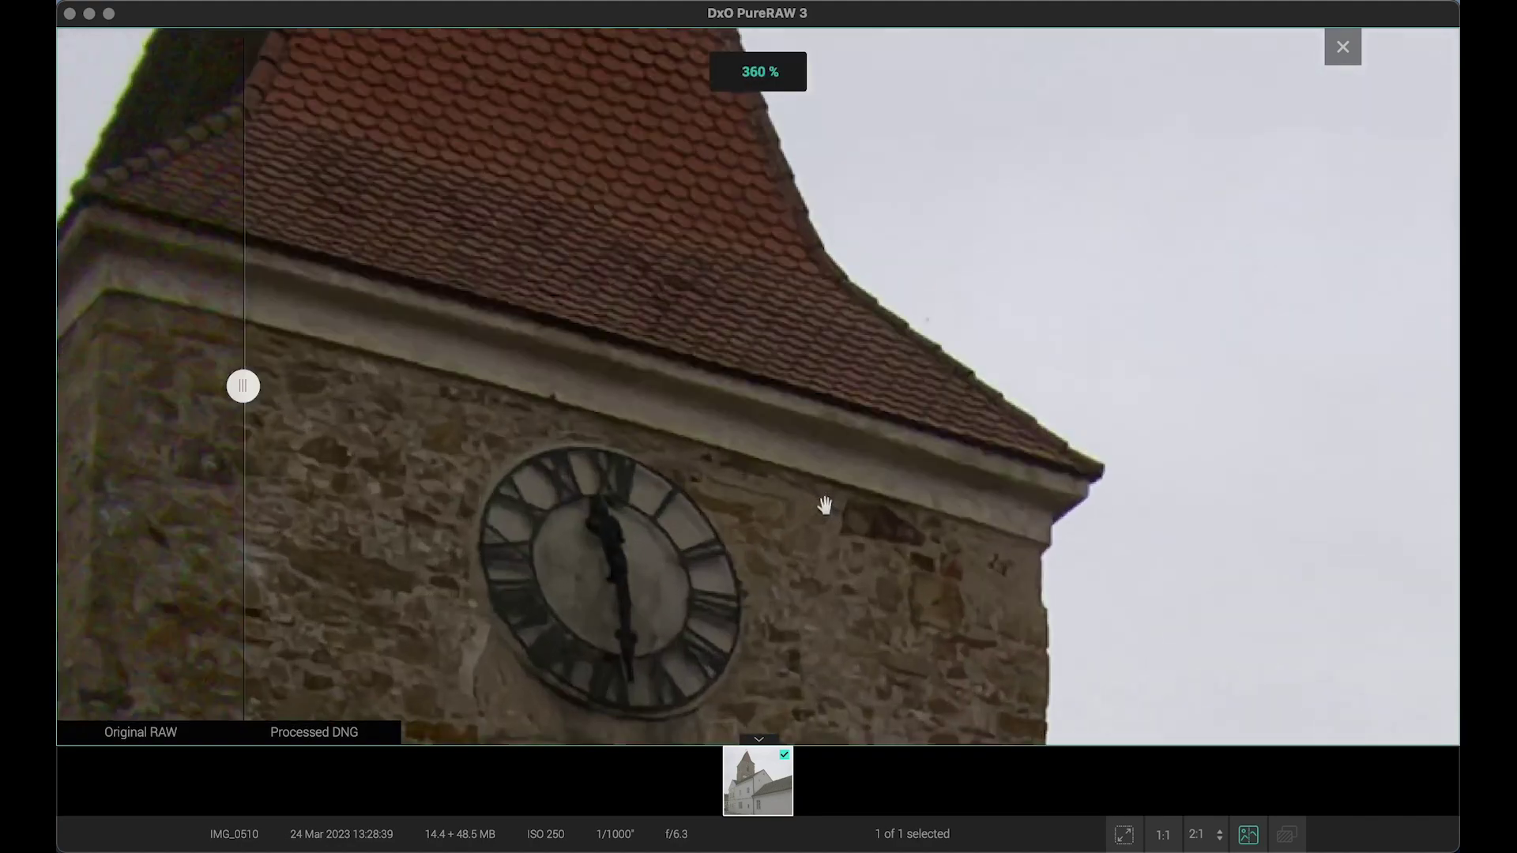
left_click_drag(243, 385, 84, 666)
scroll(643, 596, "down", 3)
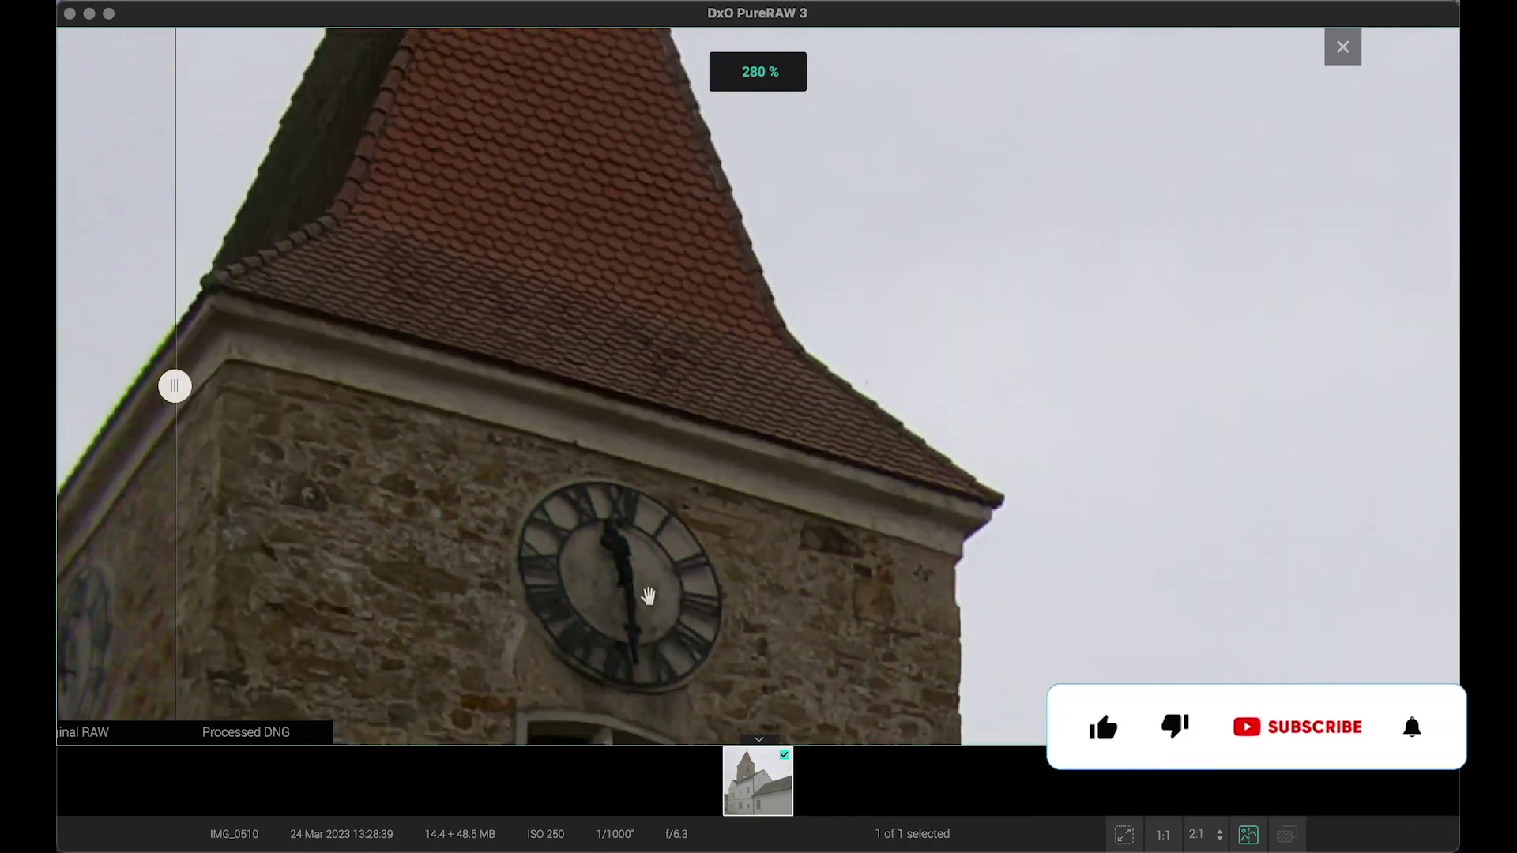
scroll(647, 596, "down", 3)
scroll(708, 512, "down", 5)
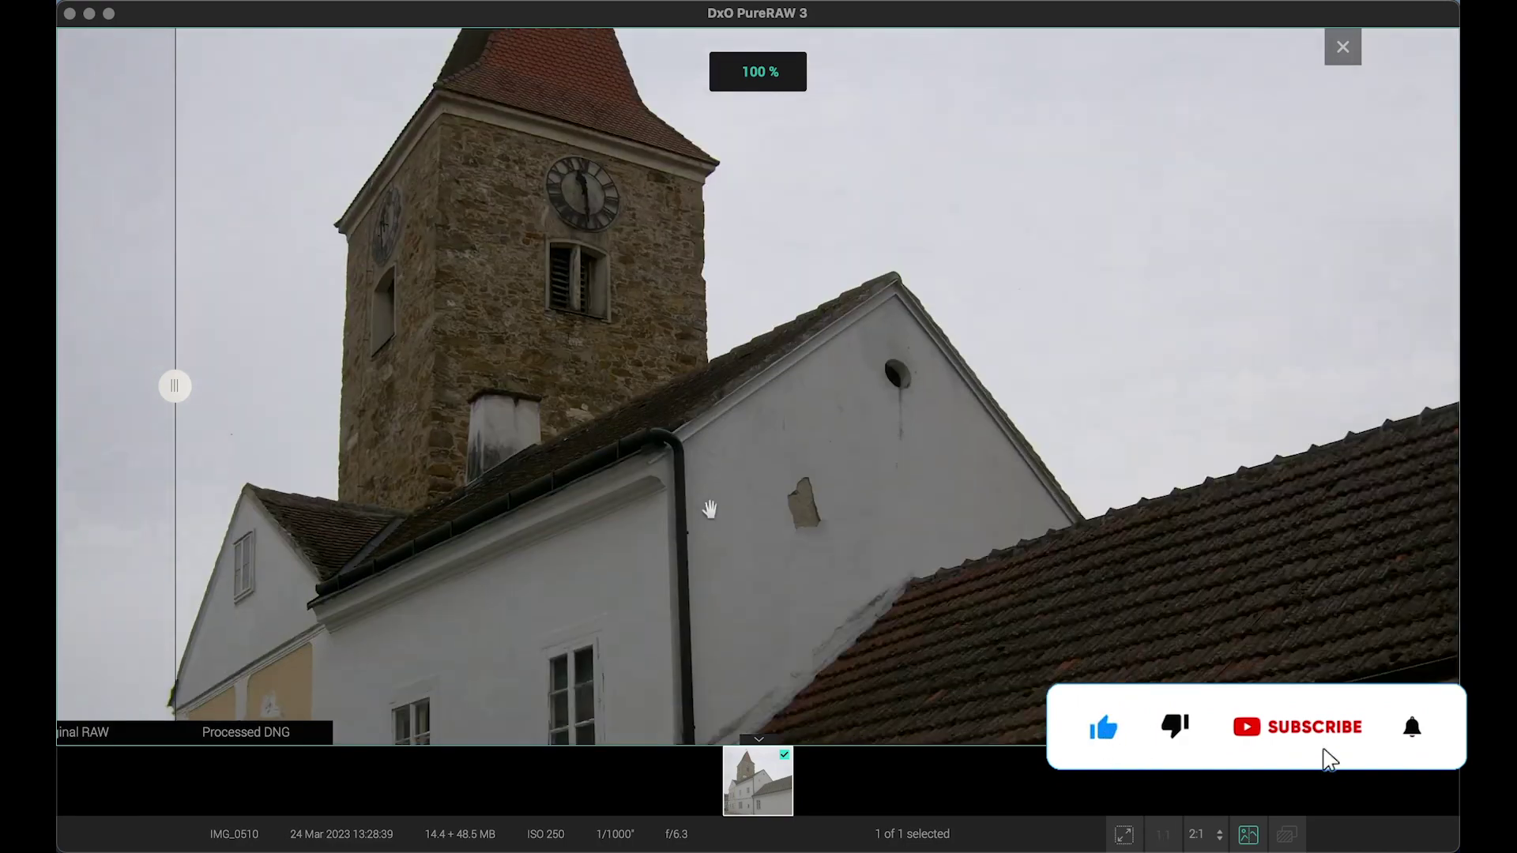